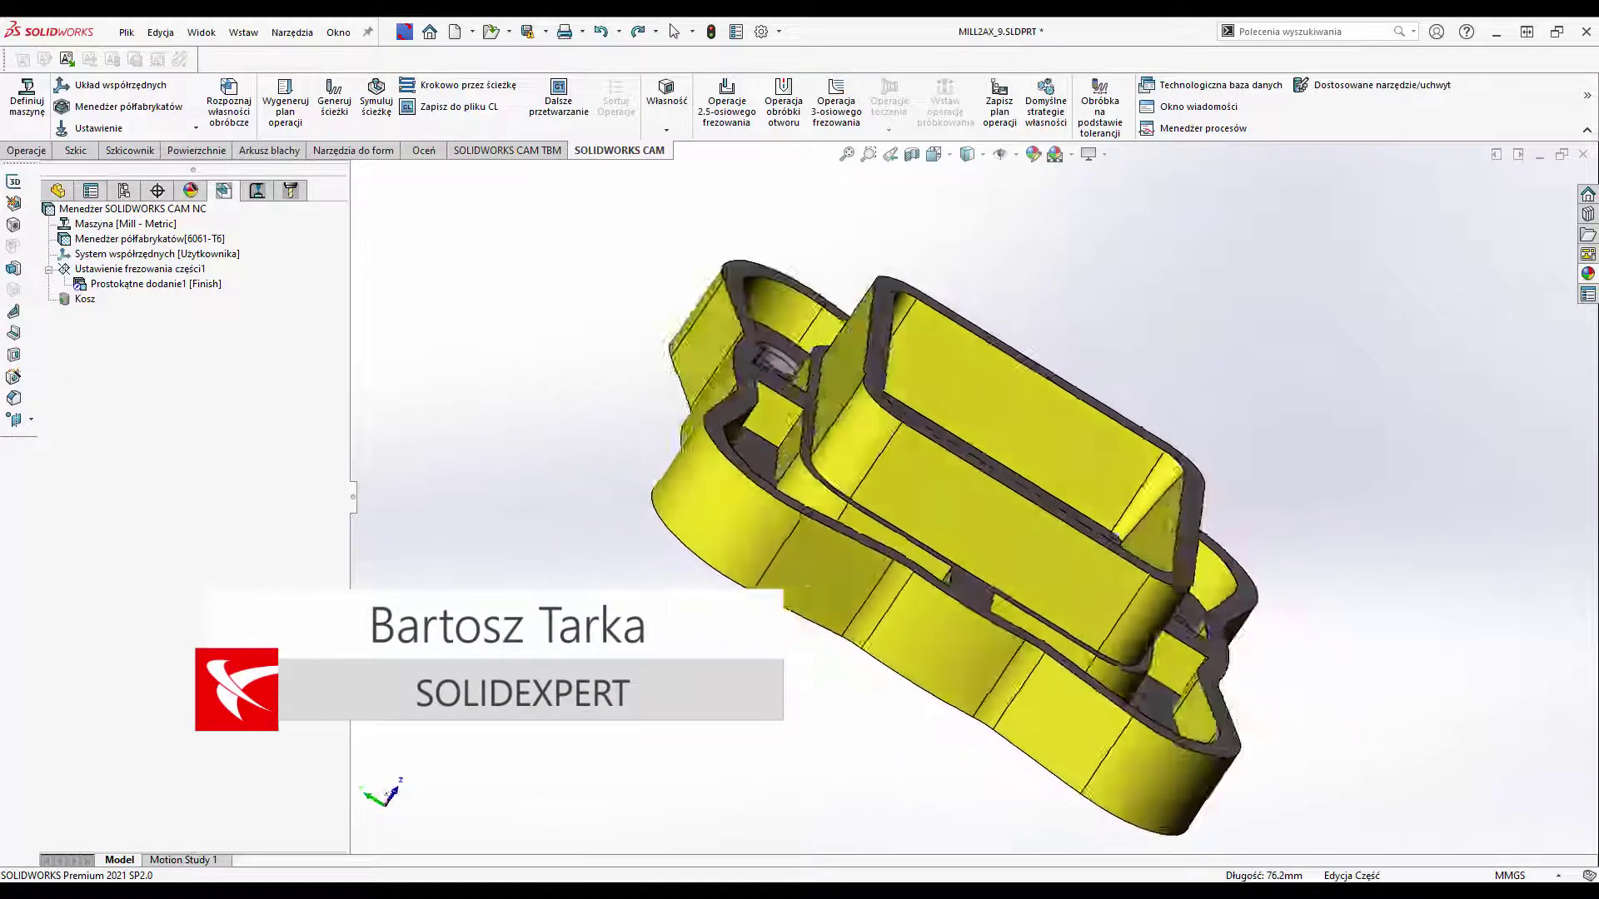
- Orbit the part to an isometric top view showing the pocket, bosses and mounting holes
middle_drag(435, 646, 486, 641)
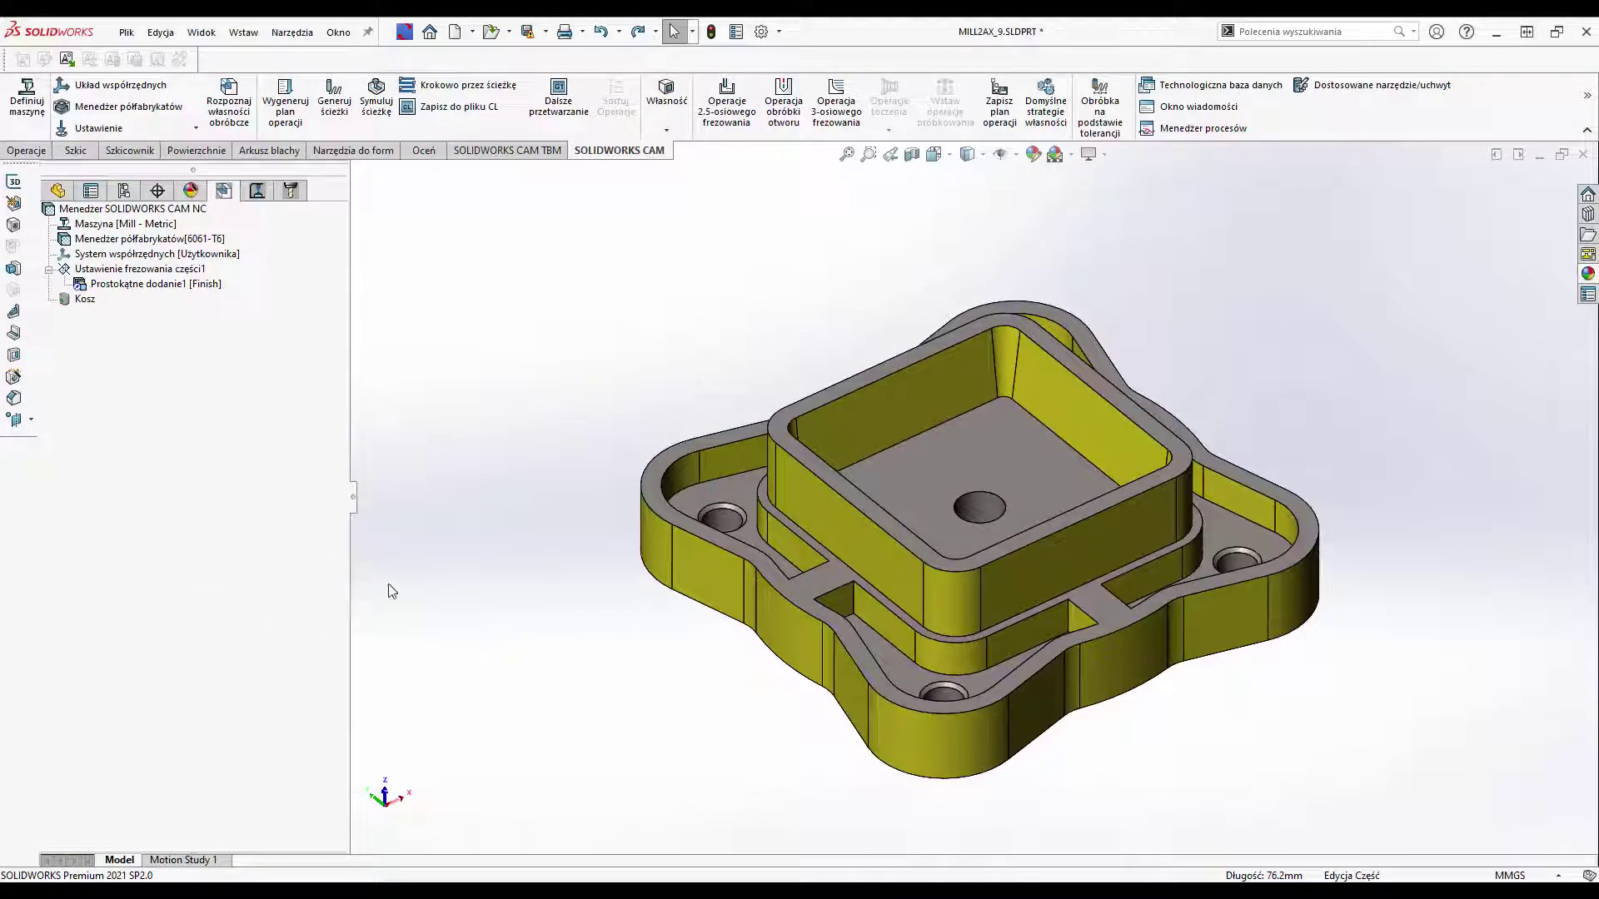
- Generate an operation plan for Prostokątne dodanie1, creating contour operation Konturowanie1
click(185, 286)
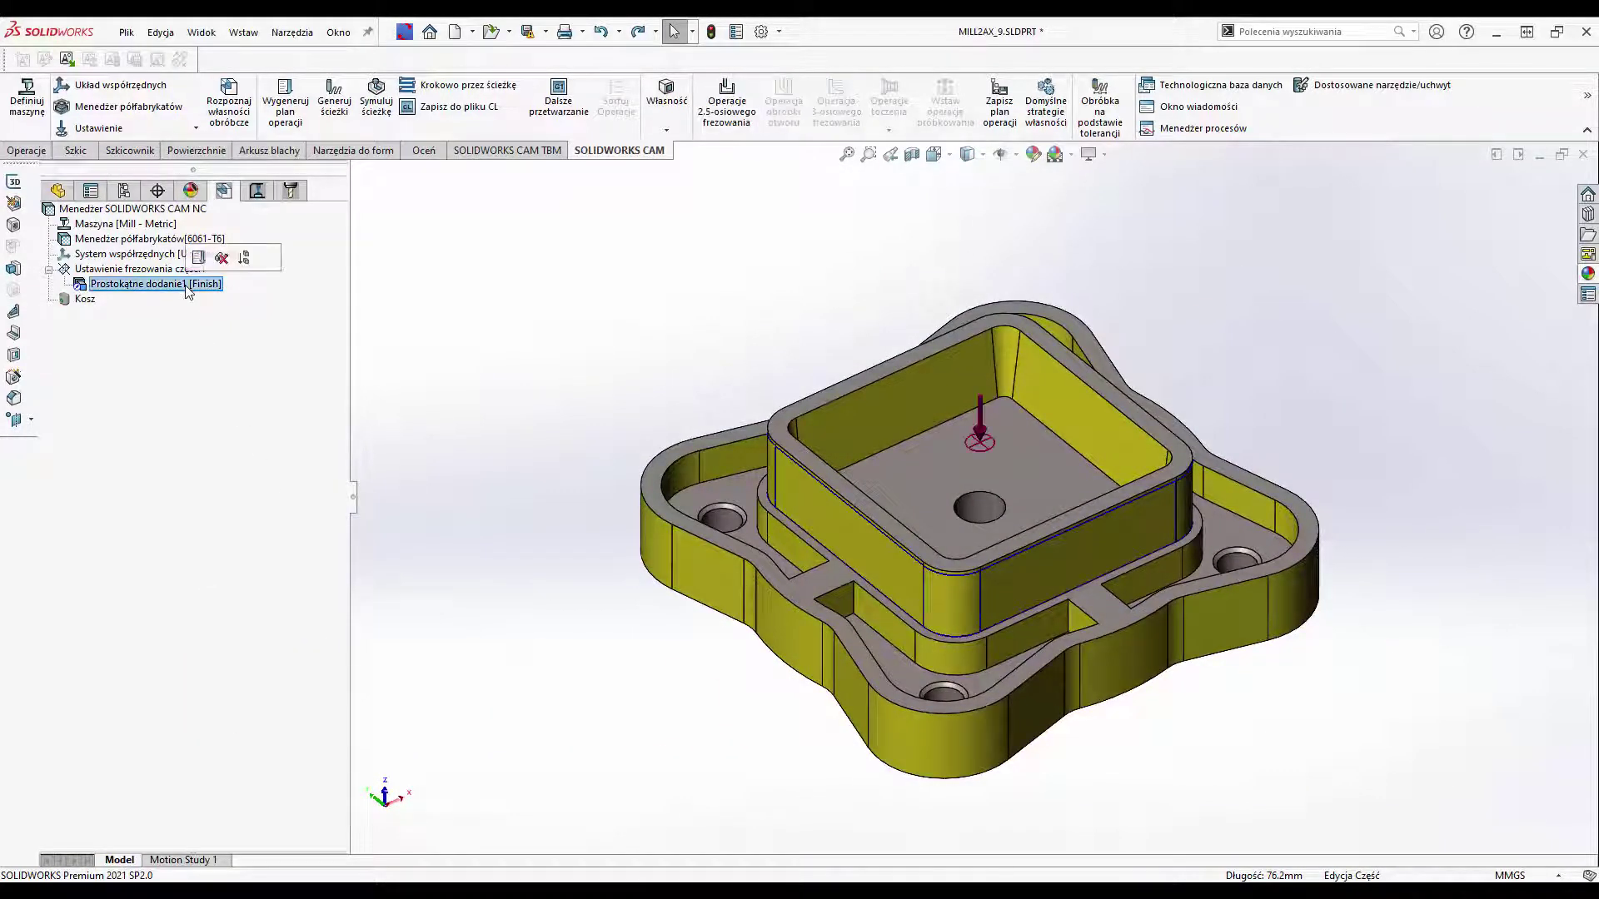
right_click(185, 287)
click(242, 375)
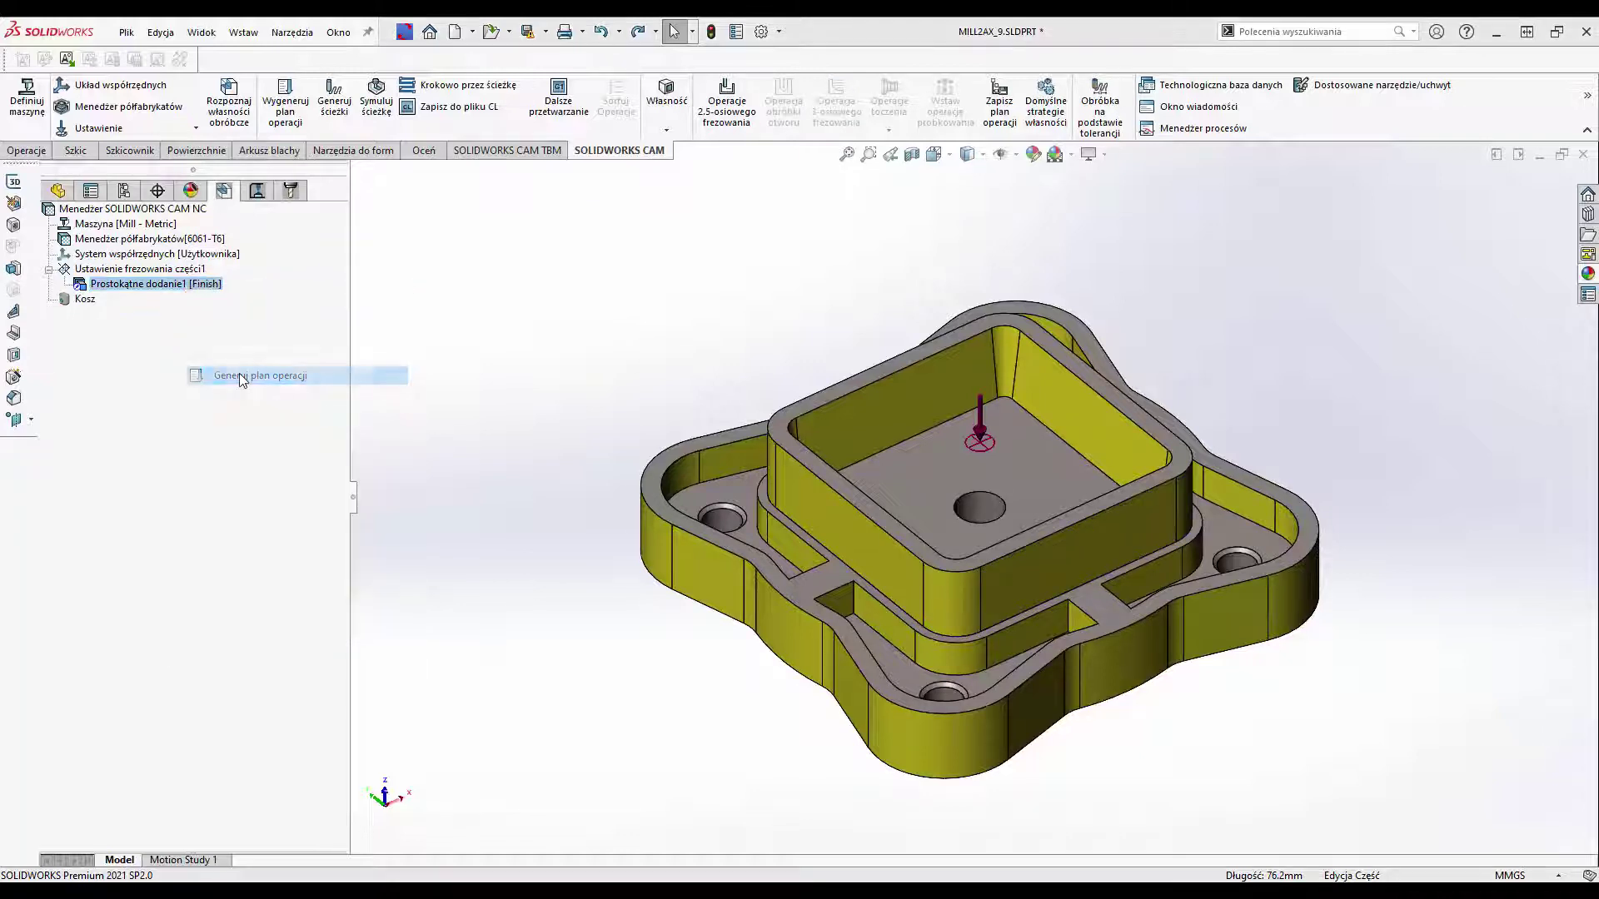
click(684, 511)
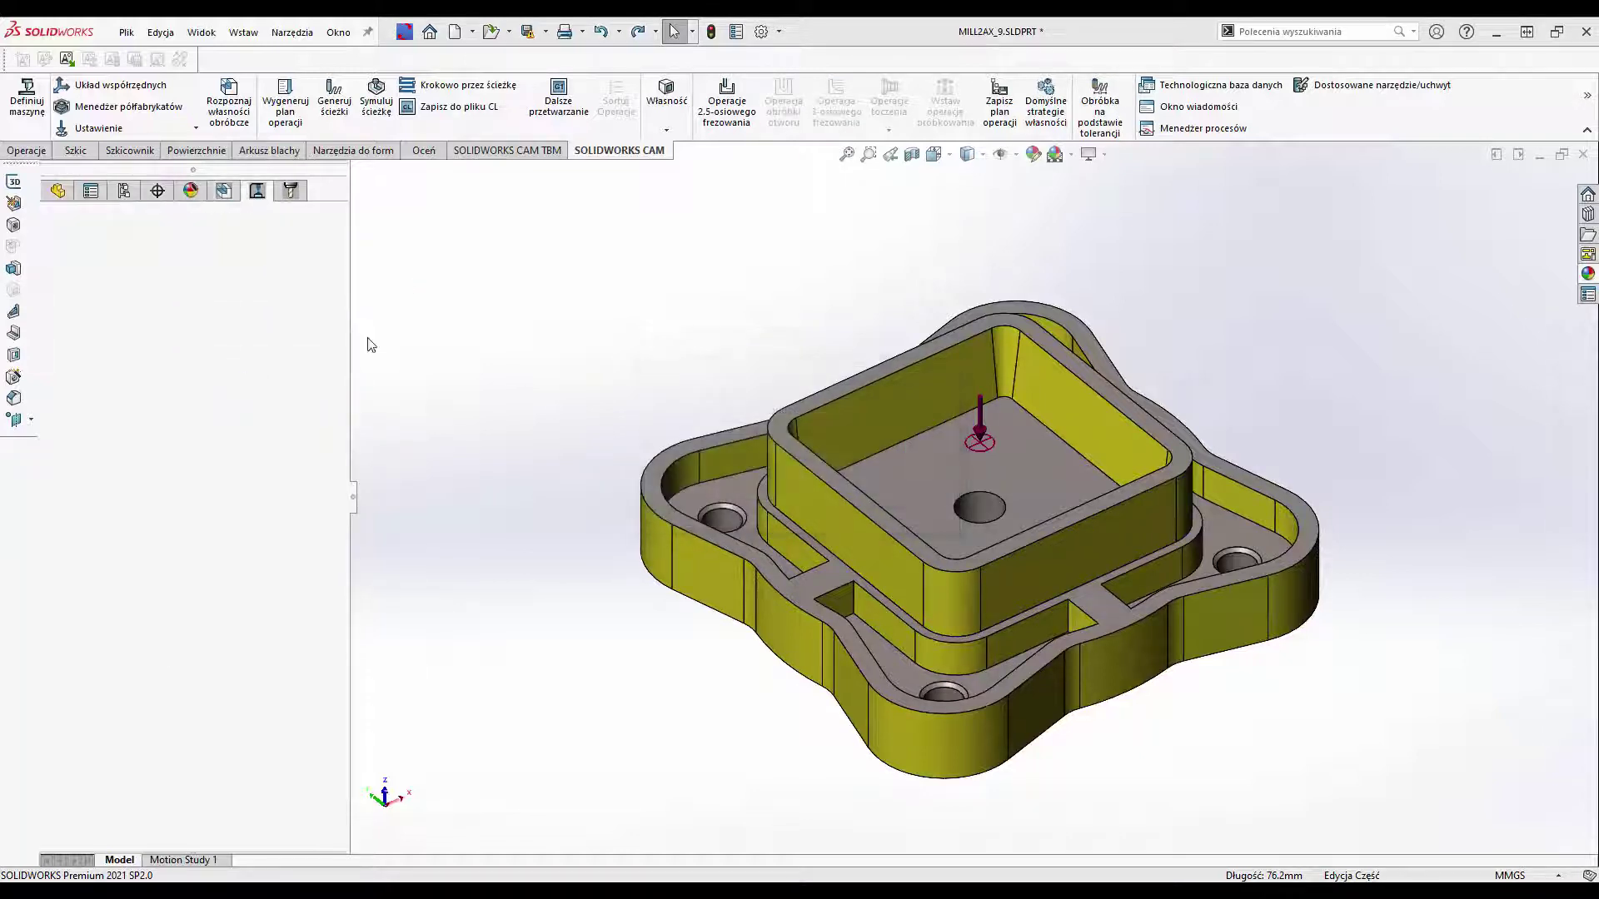
- Generate Konturowanie1's toolpath and bring up its operation parameters
right_click(238, 287)
click(272, 322)
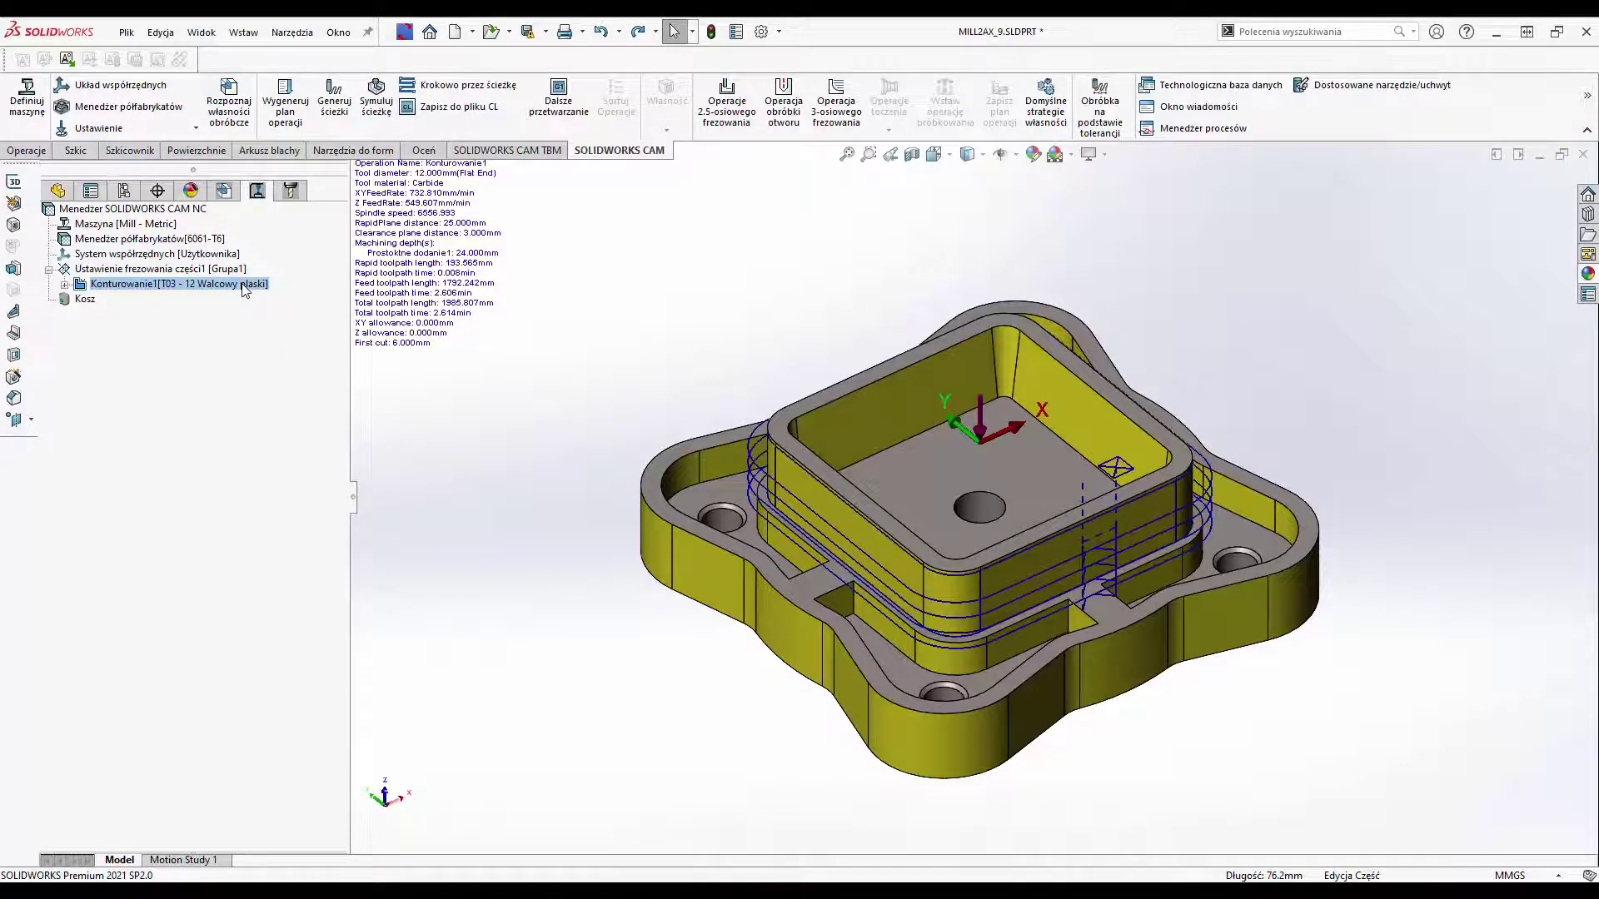
right_click(245, 289)
click(267, 295)
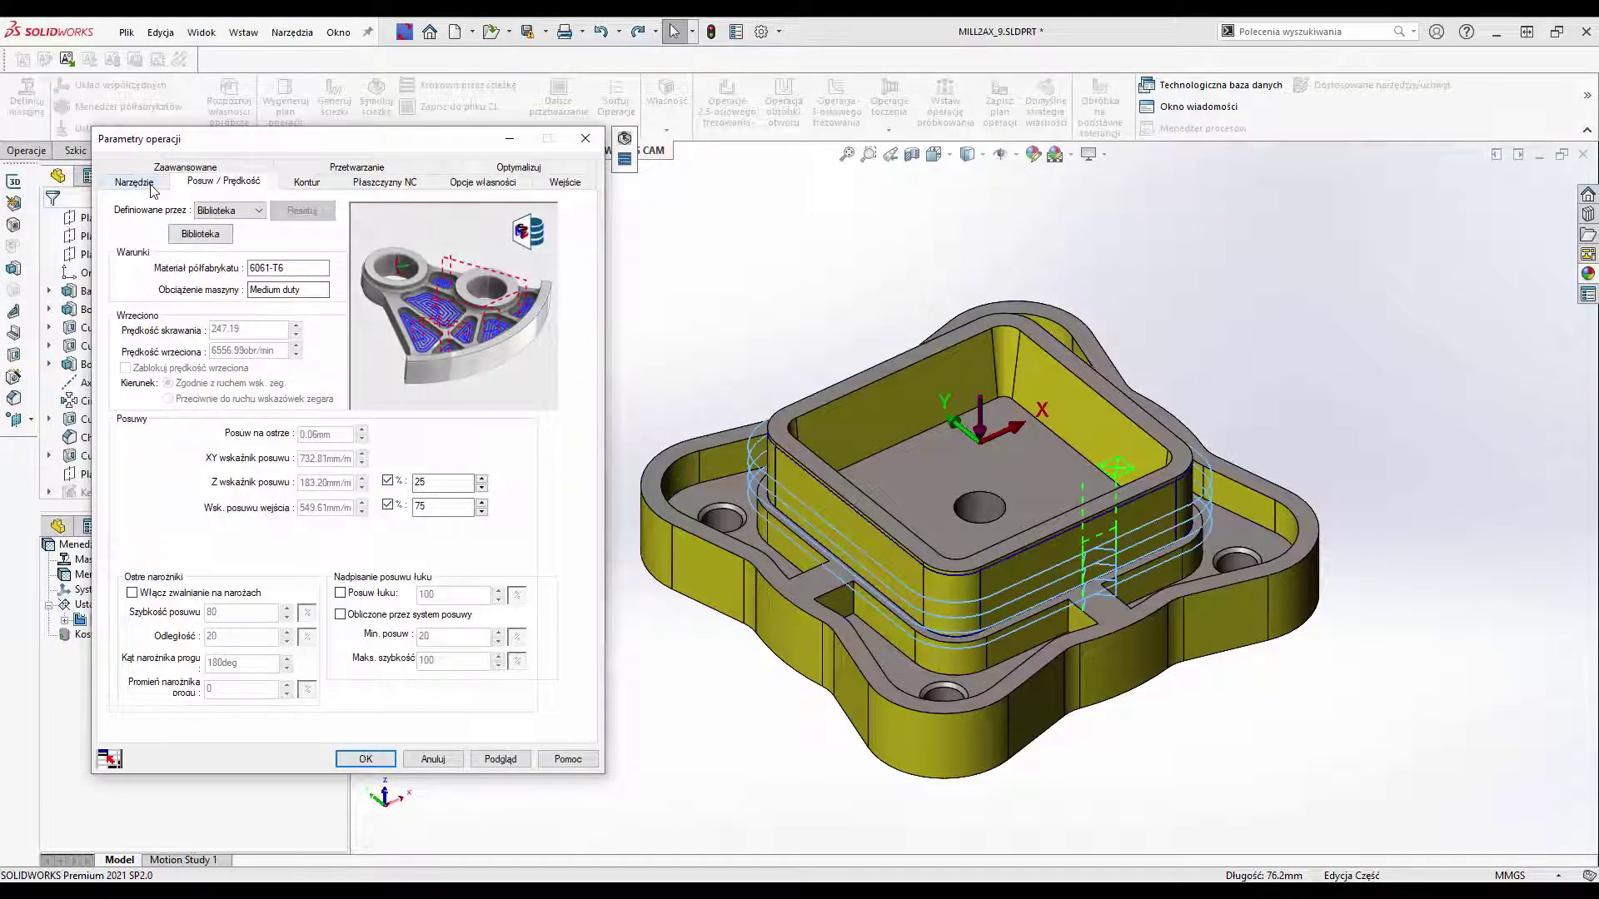
- Inspect the 12 mm flat end mill, then show the Kontur depth settings (Równe, 50/30)
click(150, 187)
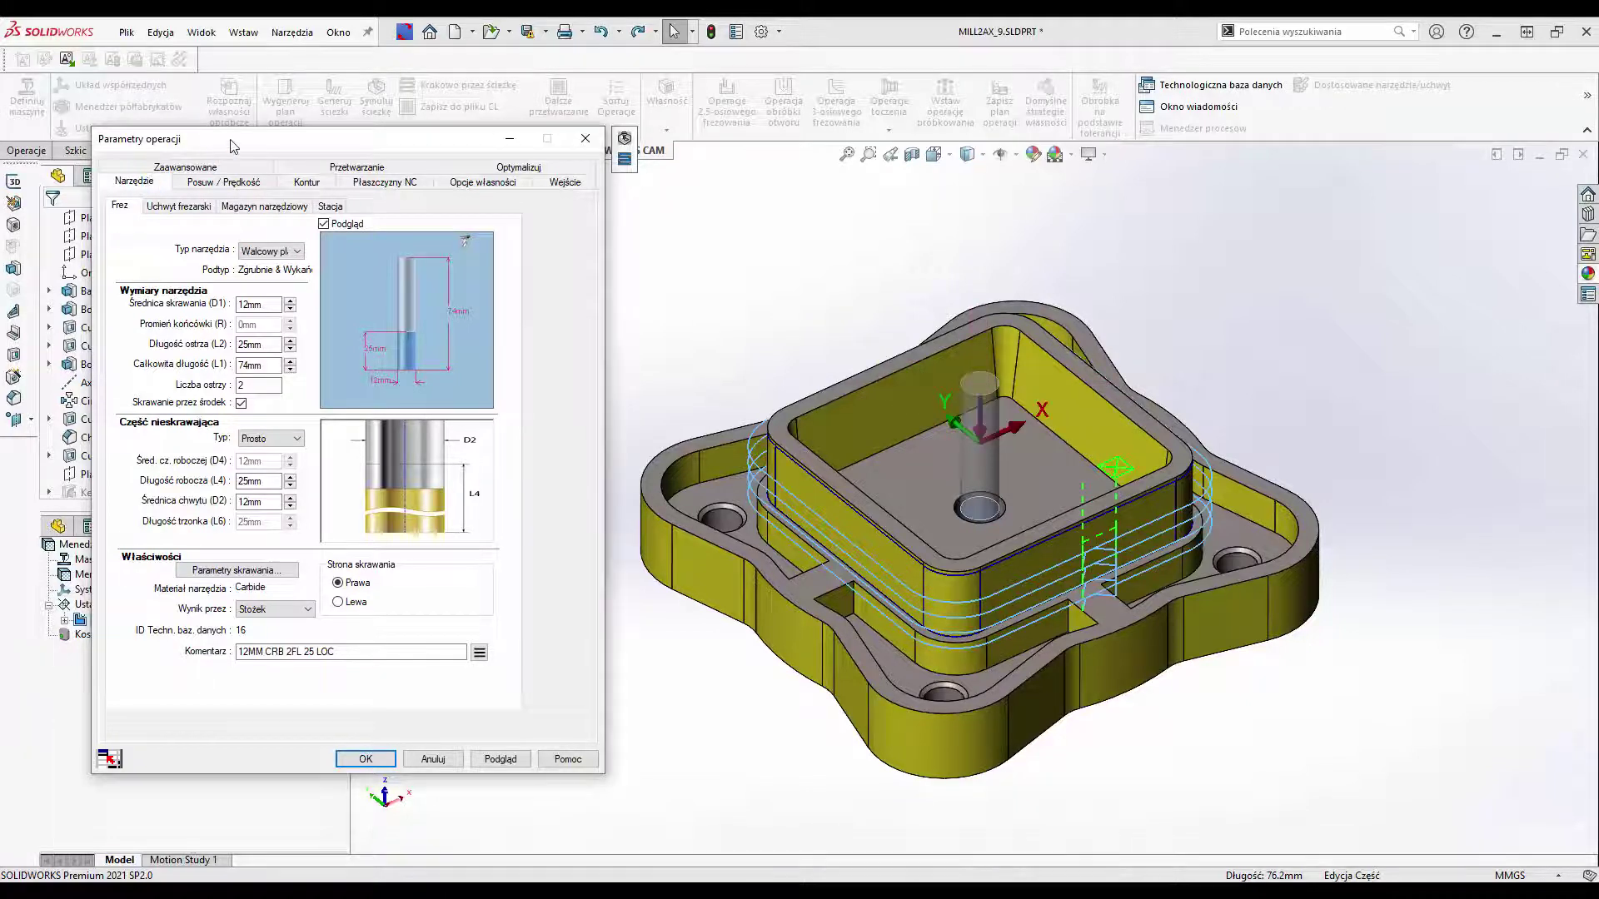
drag(234, 145, 256, 190)
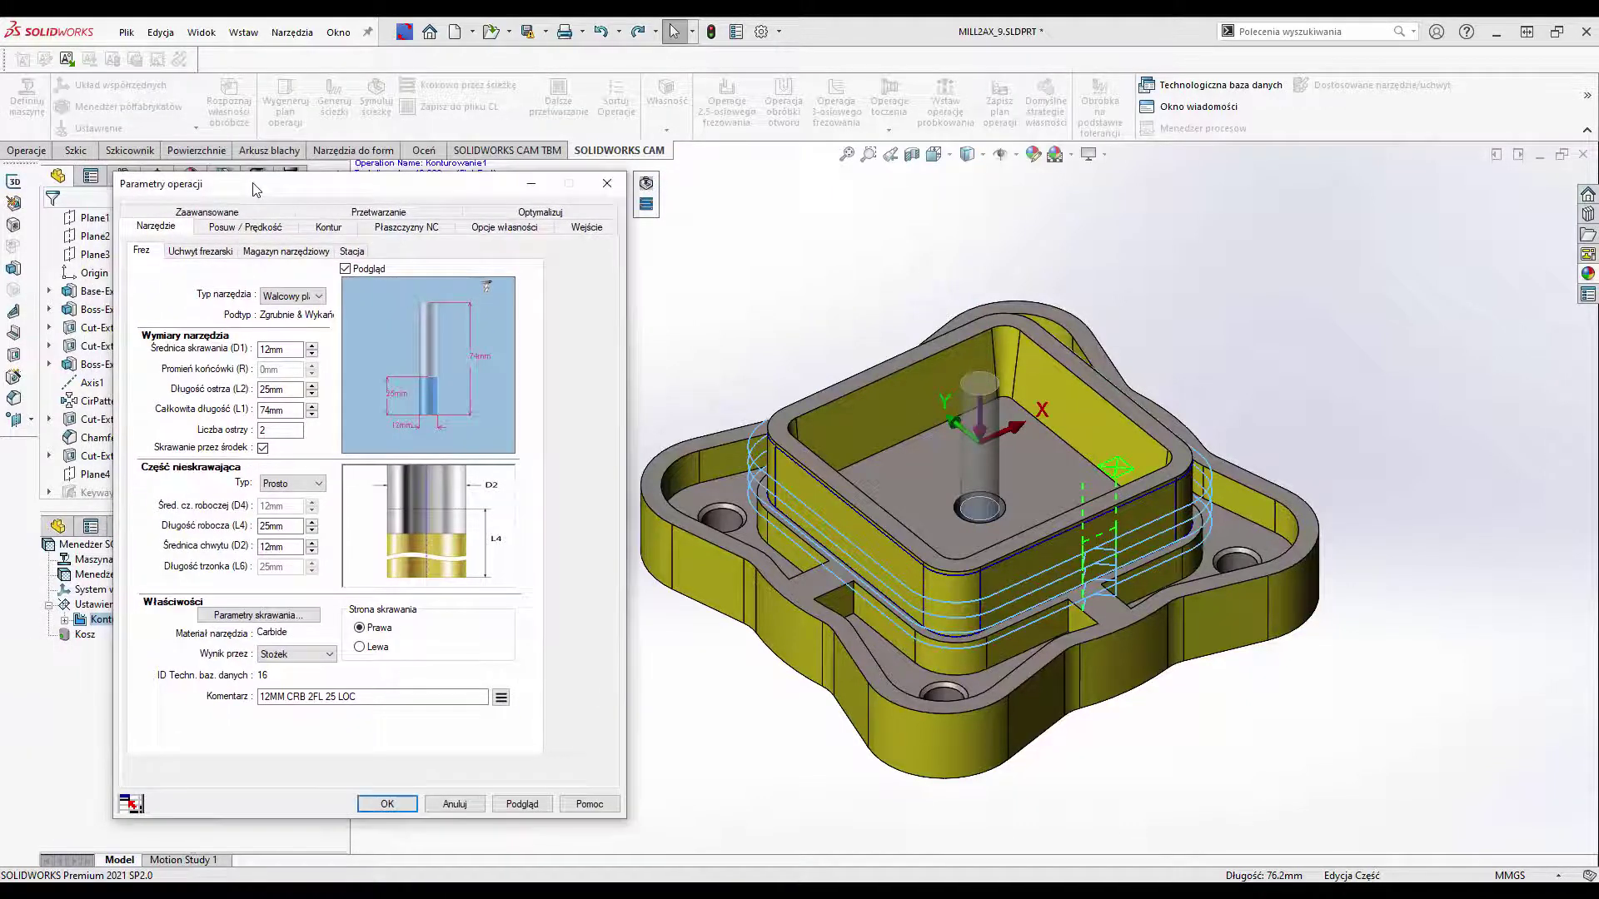
click(326, 229)
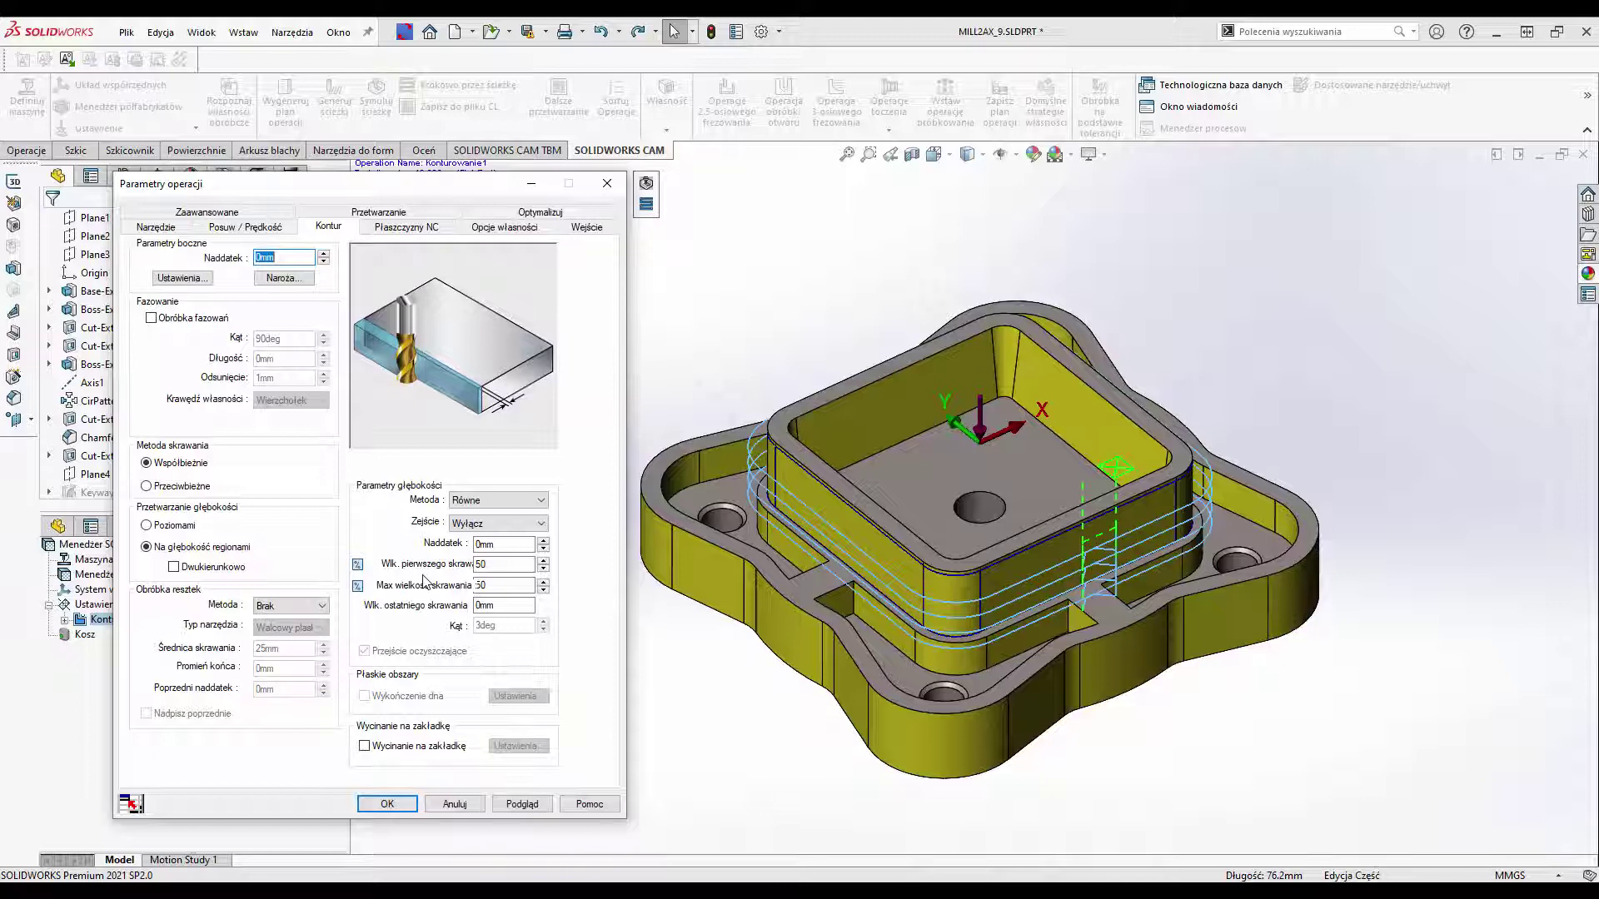
- Set first cut and maximum cut depth to 100 each and preview the toolpath
click(482, 564)
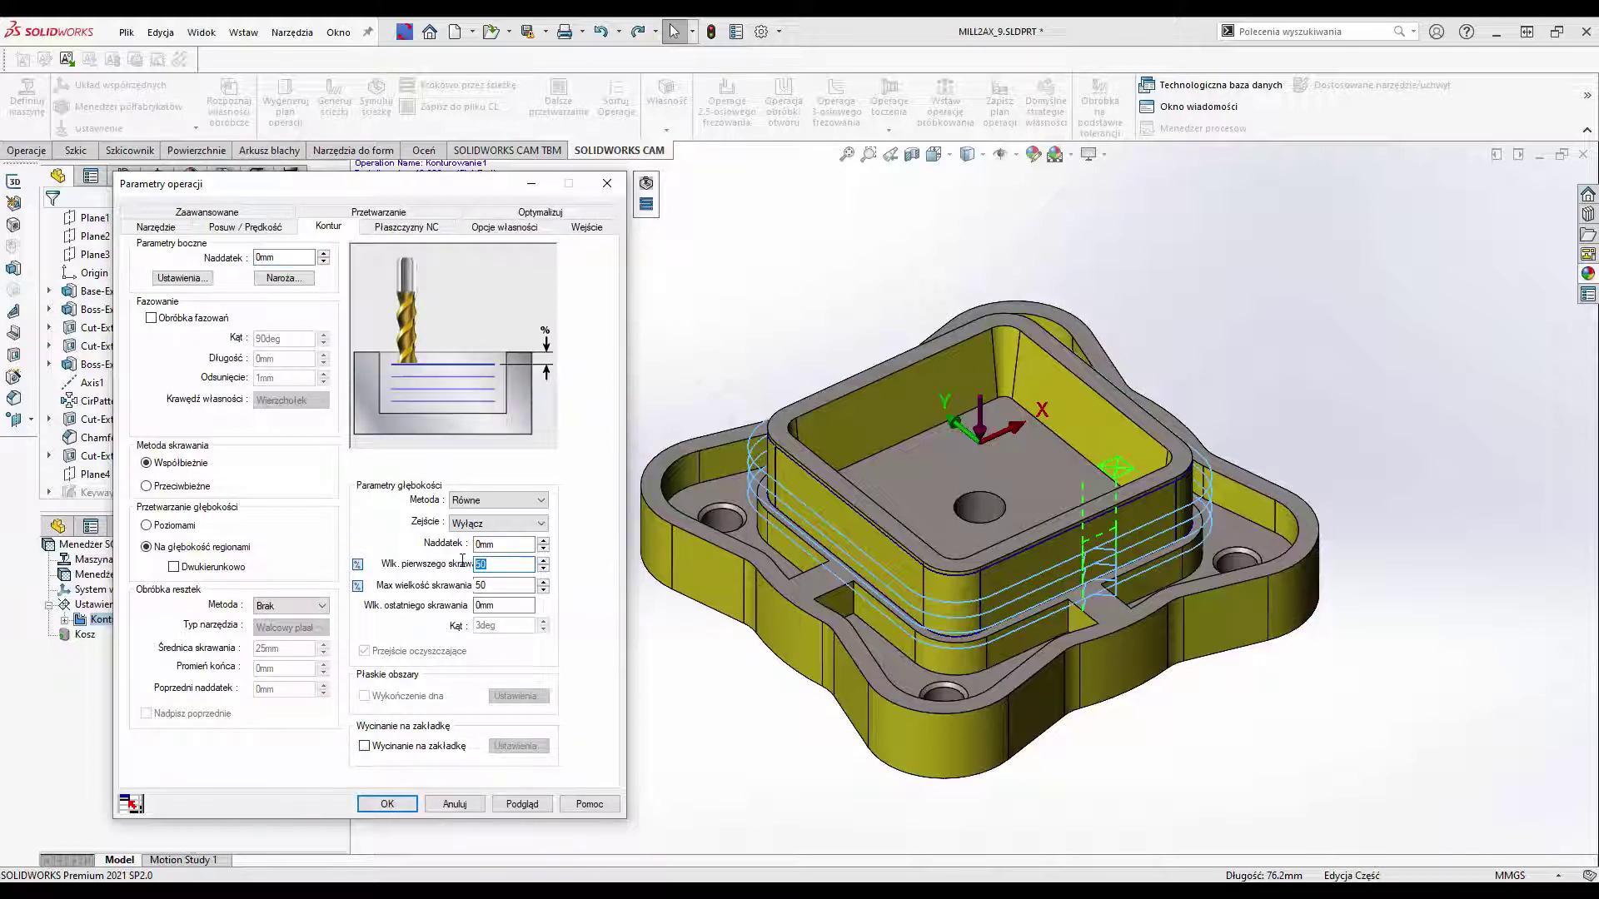
text(100)
click(491, 585)
text(100)
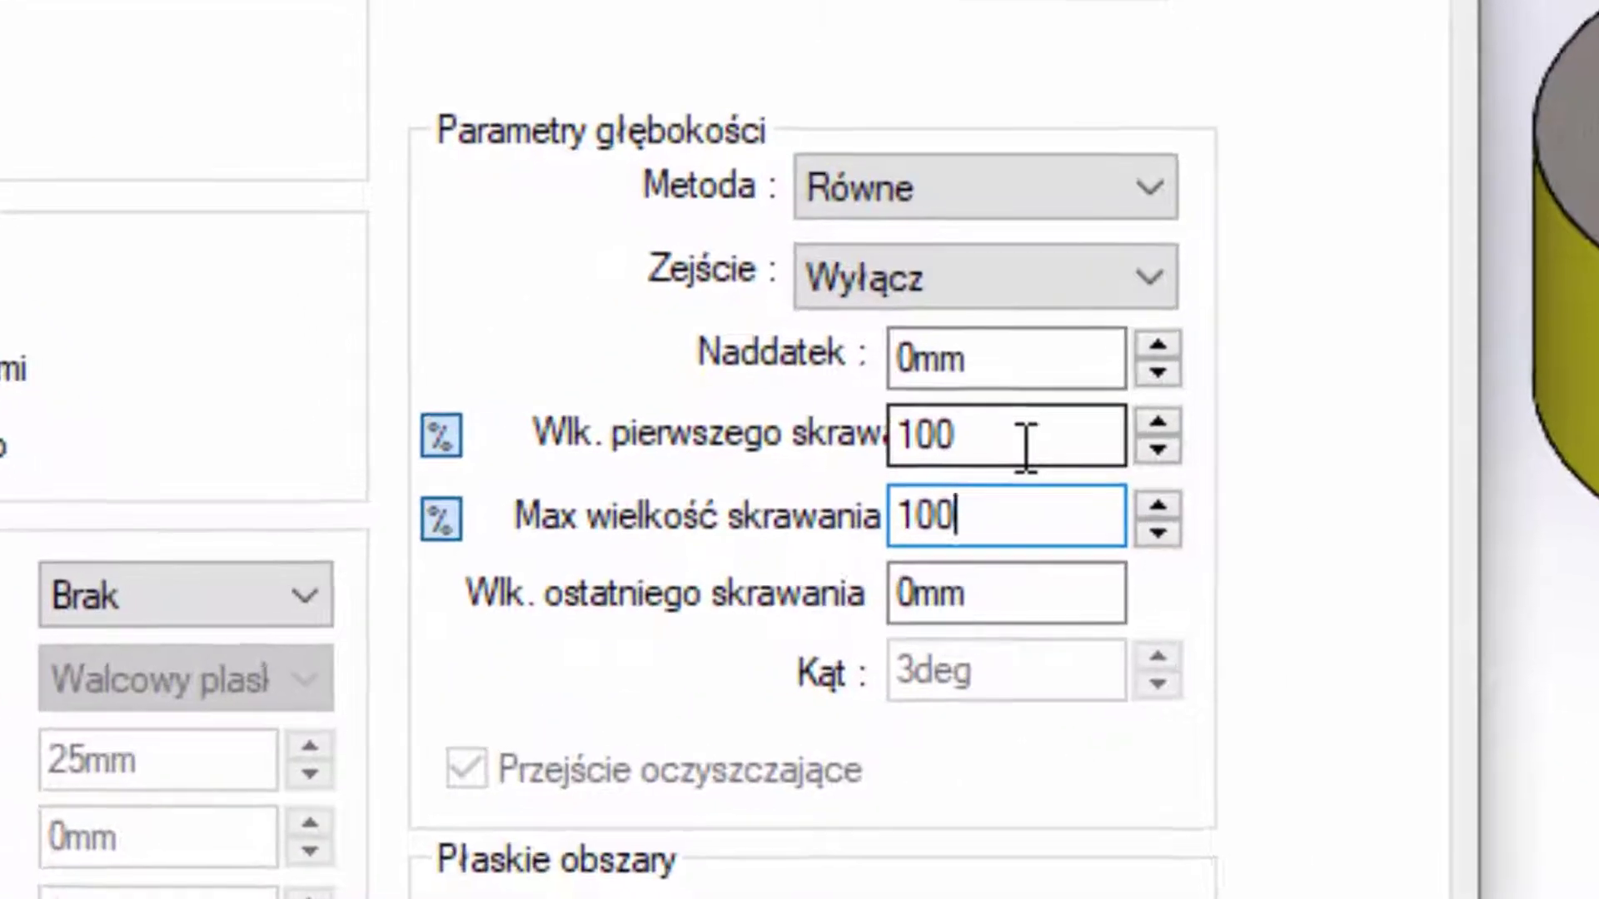
click(515, 565)
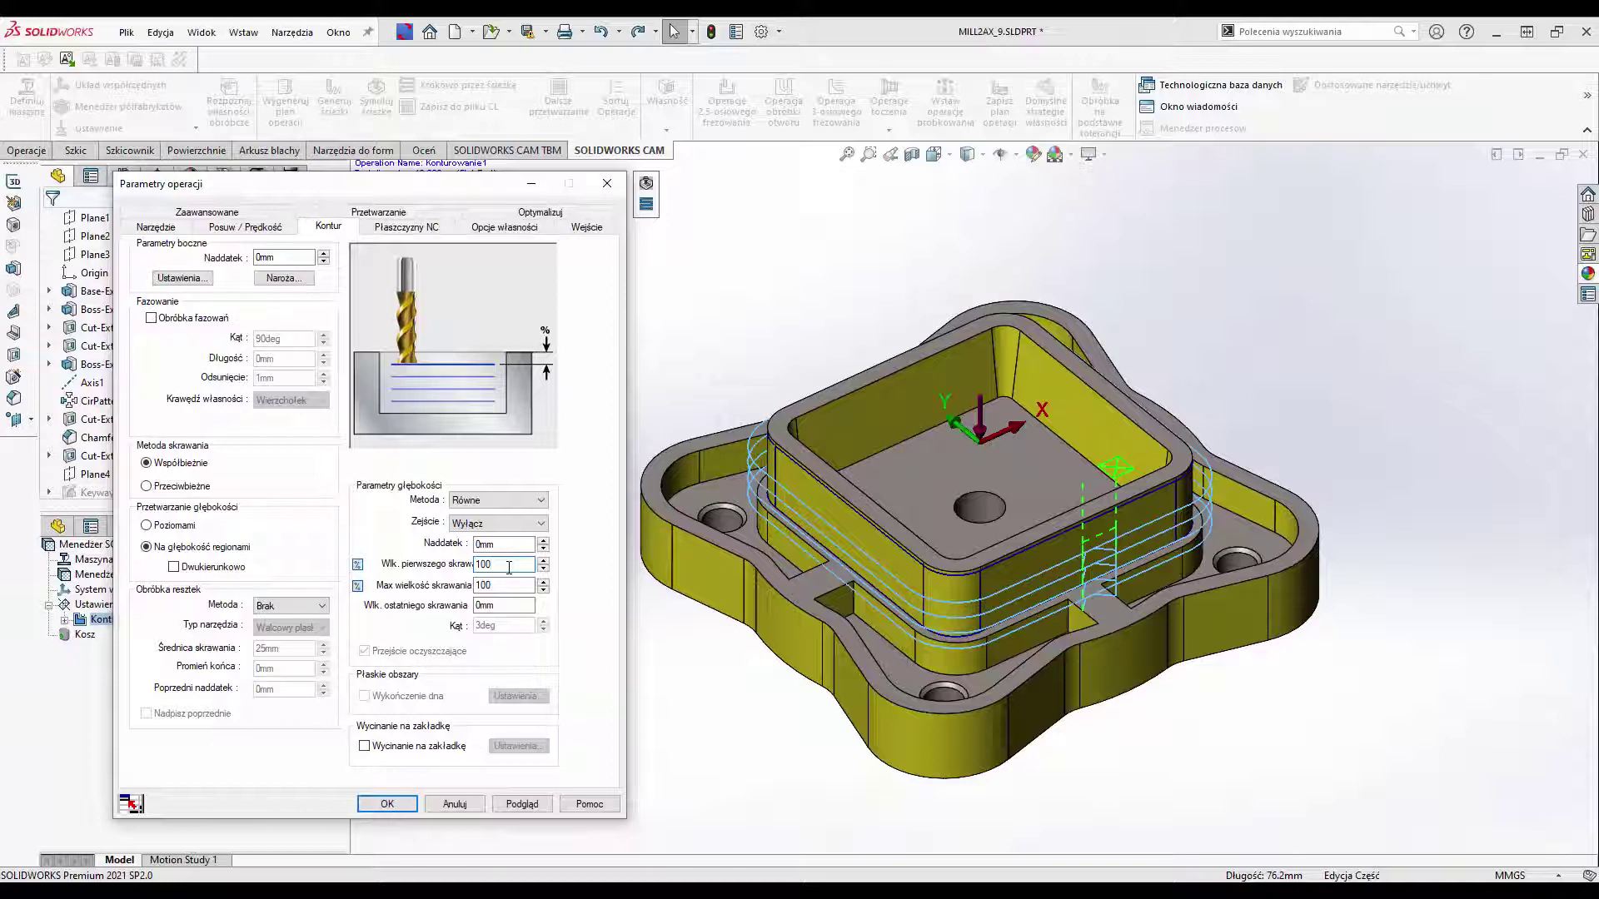
click(513, 802)
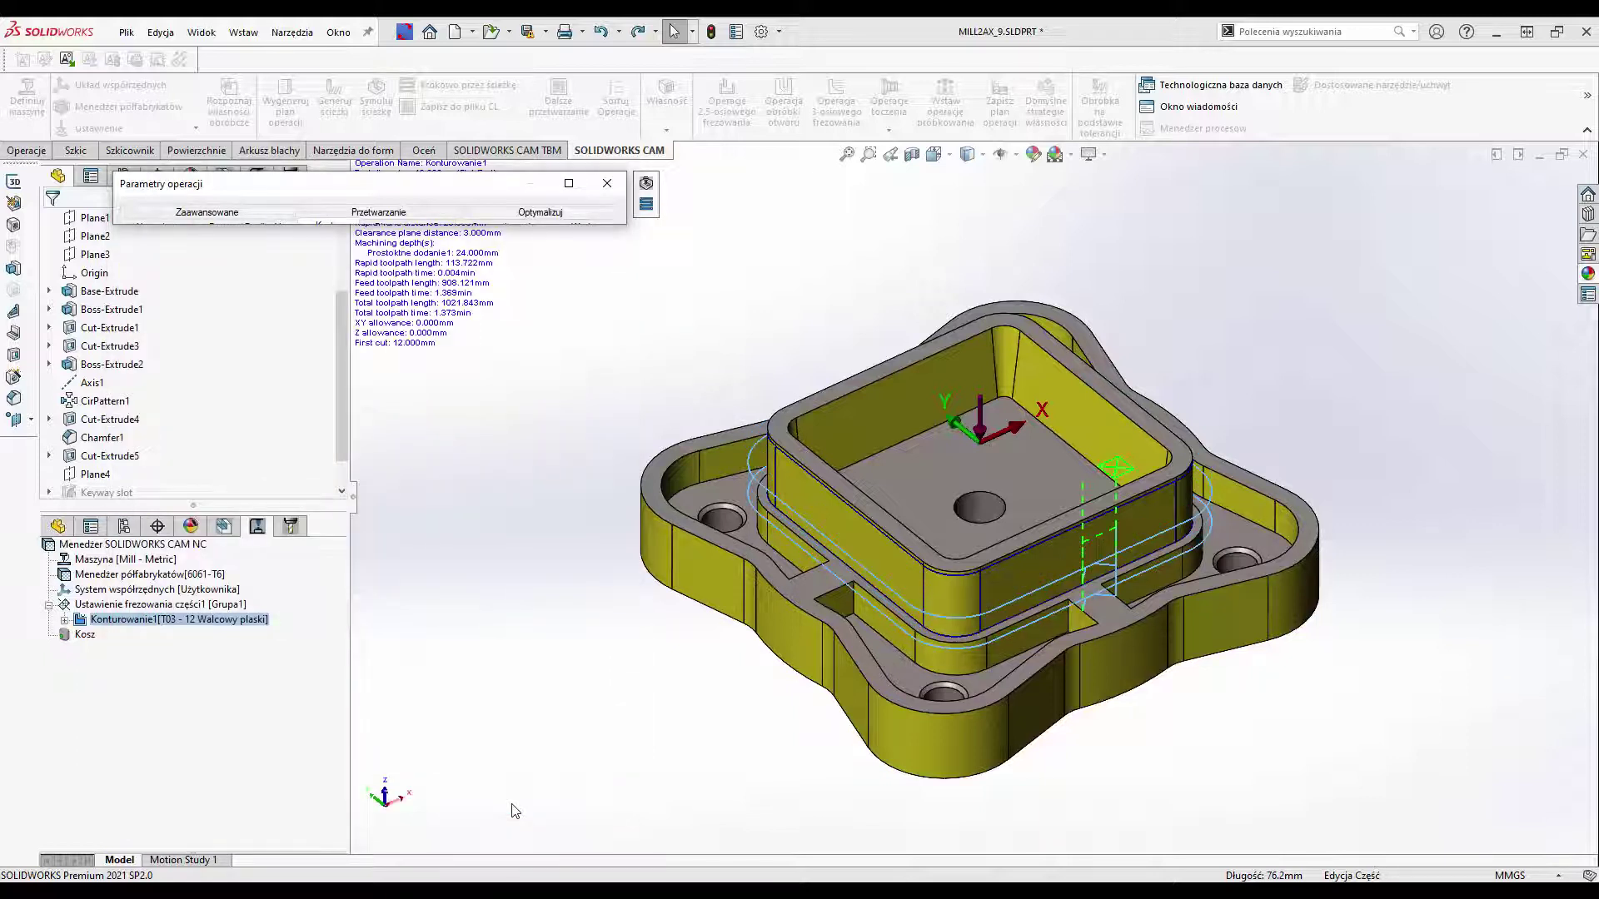
click(568, 184)
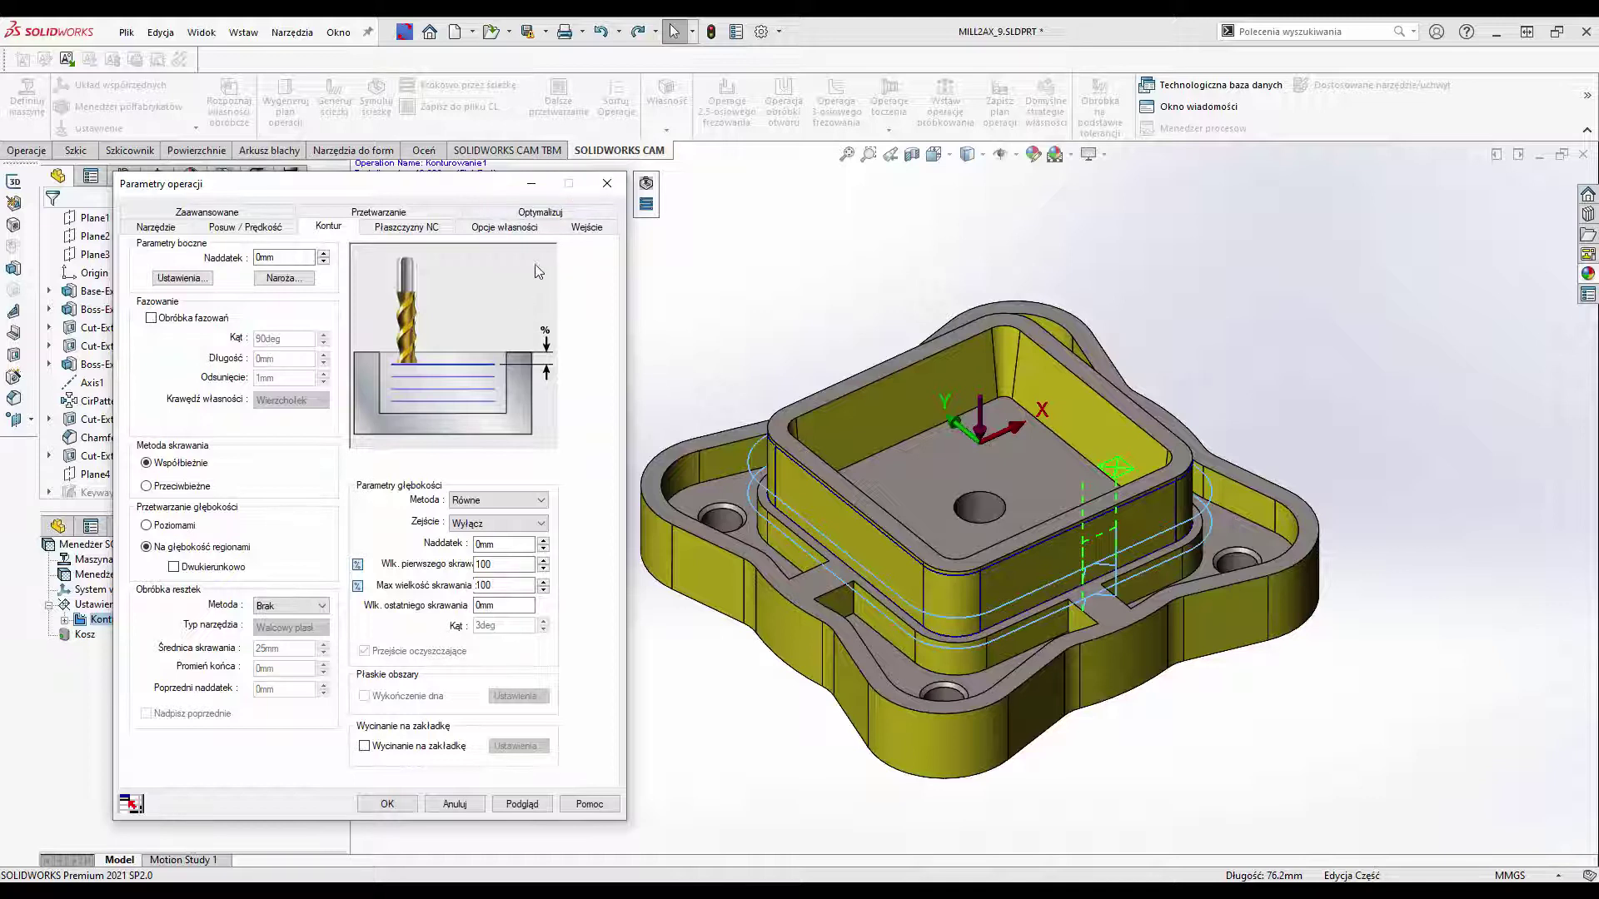
- Set the arc lead-in to radius 50, angle 90° and lead-in amount 100
click(577, 229)
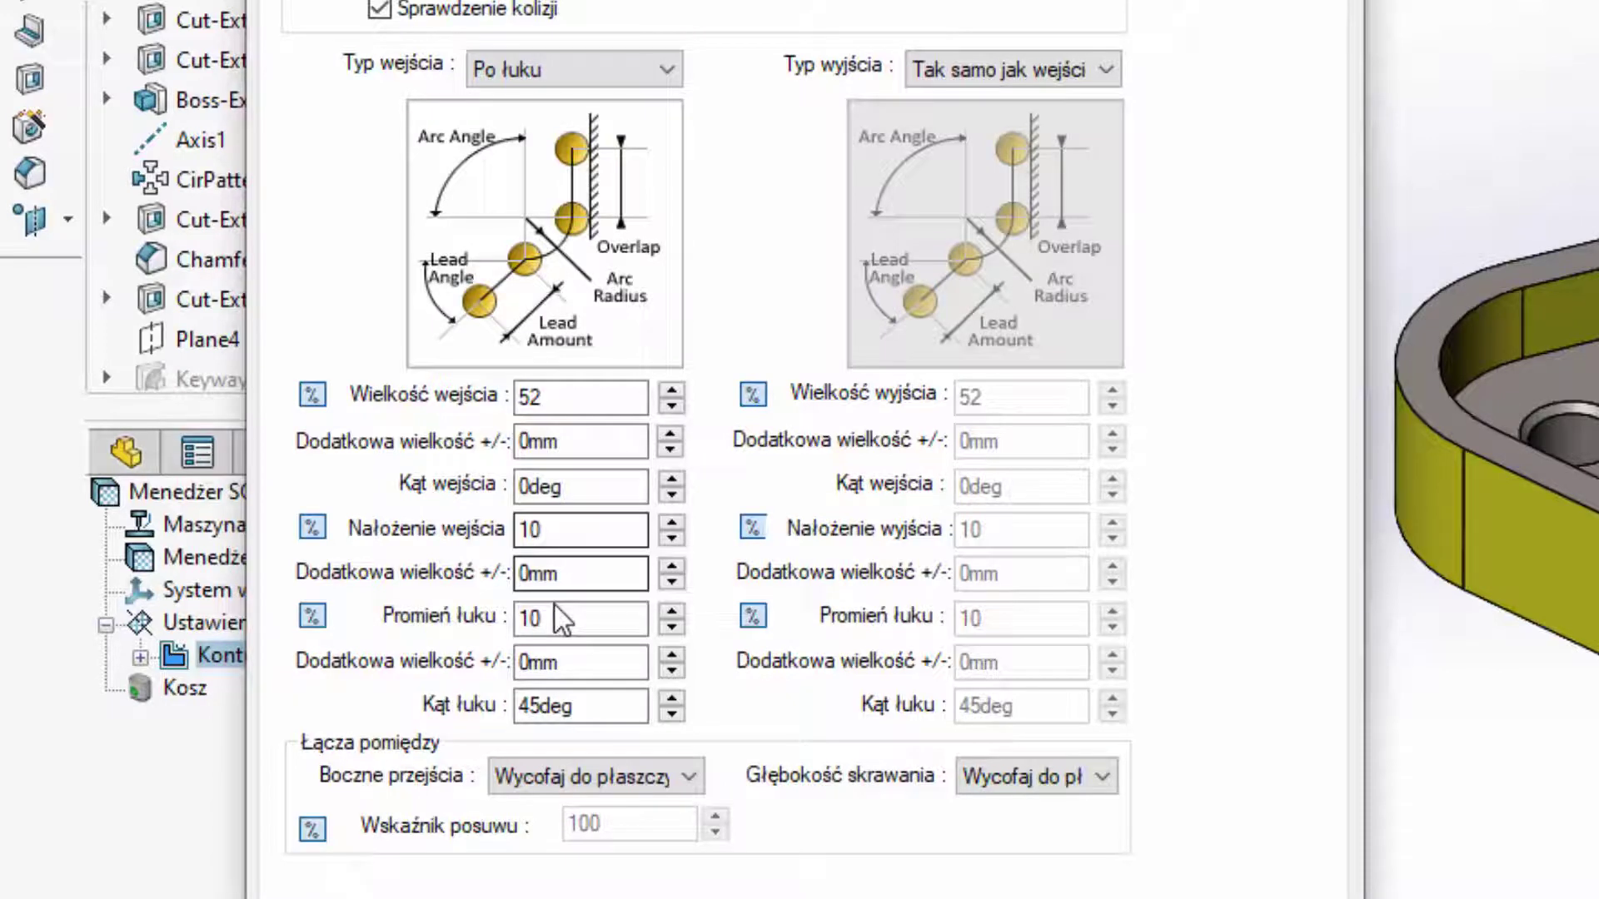
double_click(554, 606)
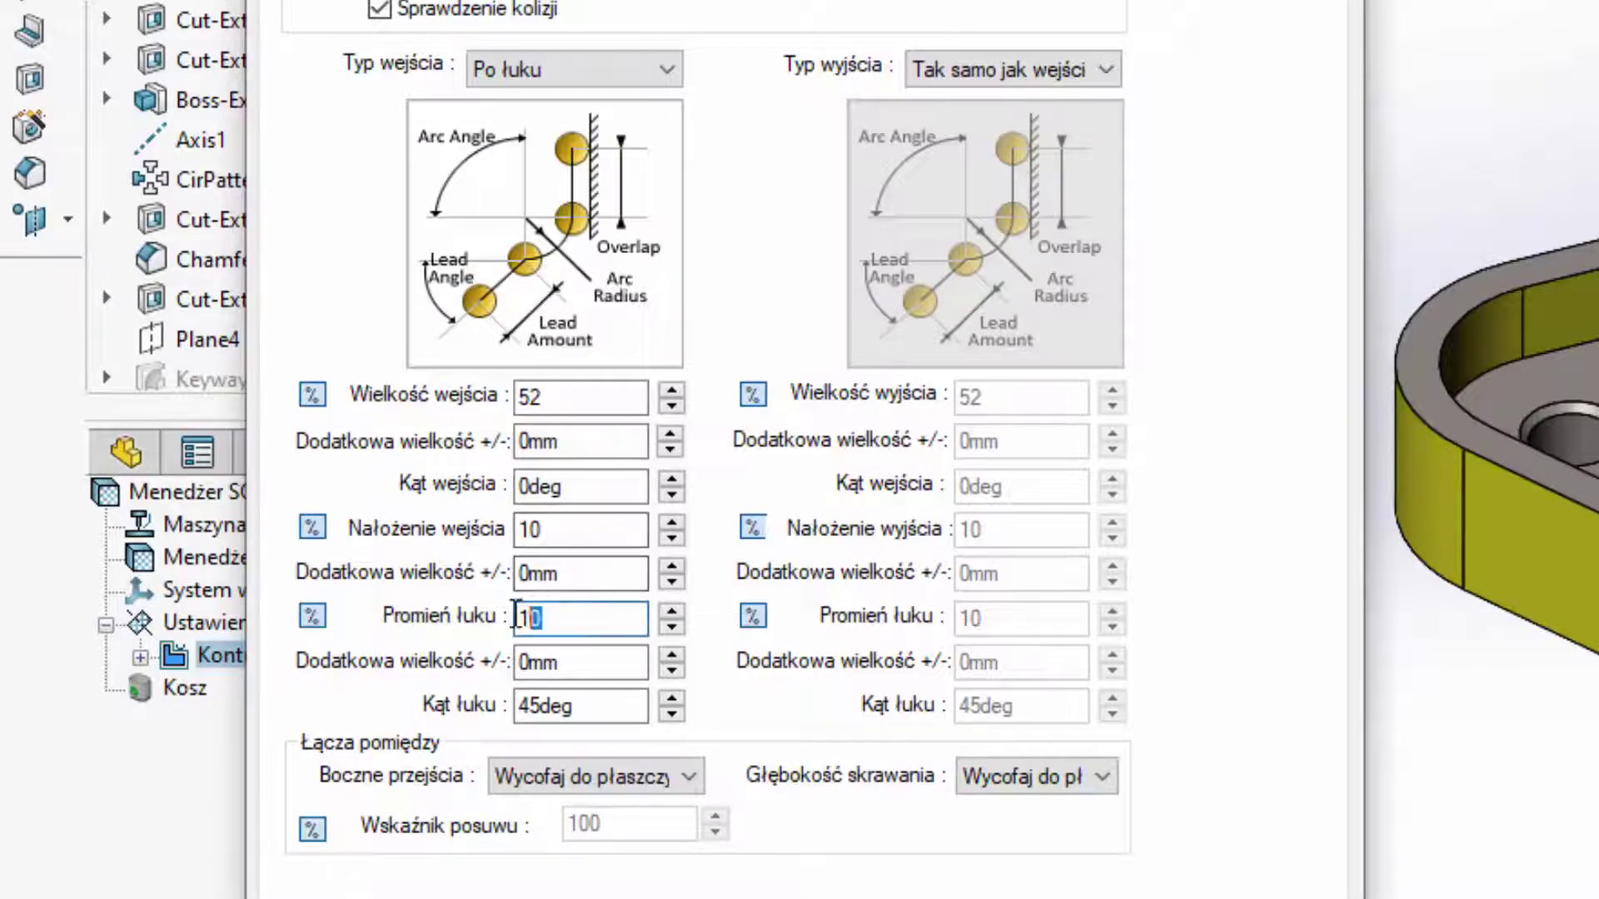
text(50)
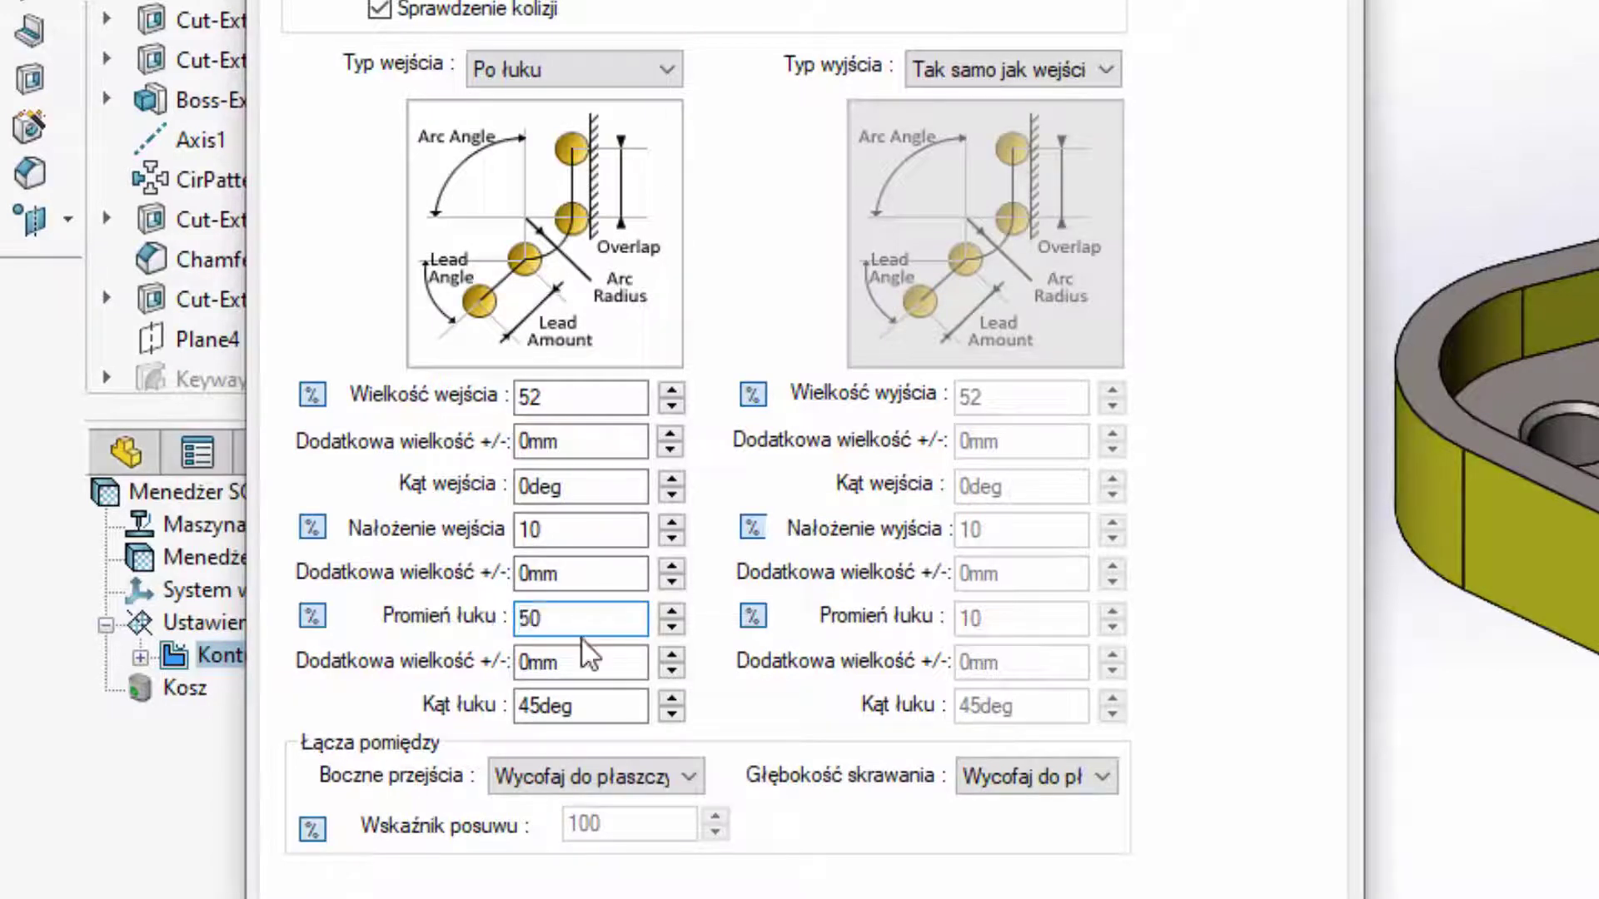
drag(588, 704, 519, 706)
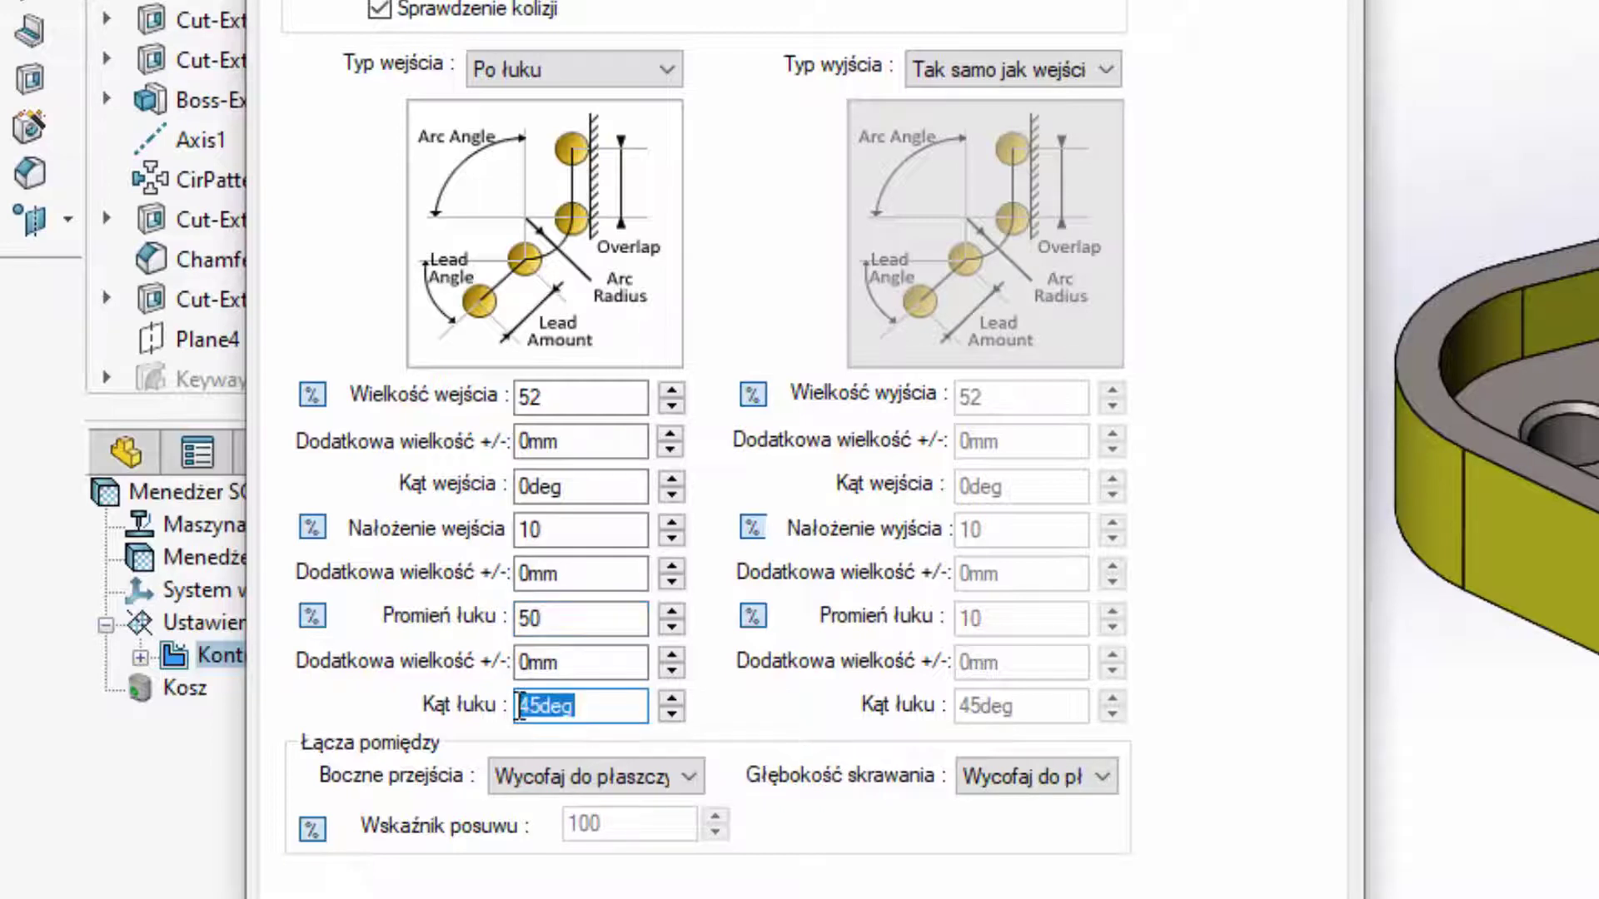
text(90)
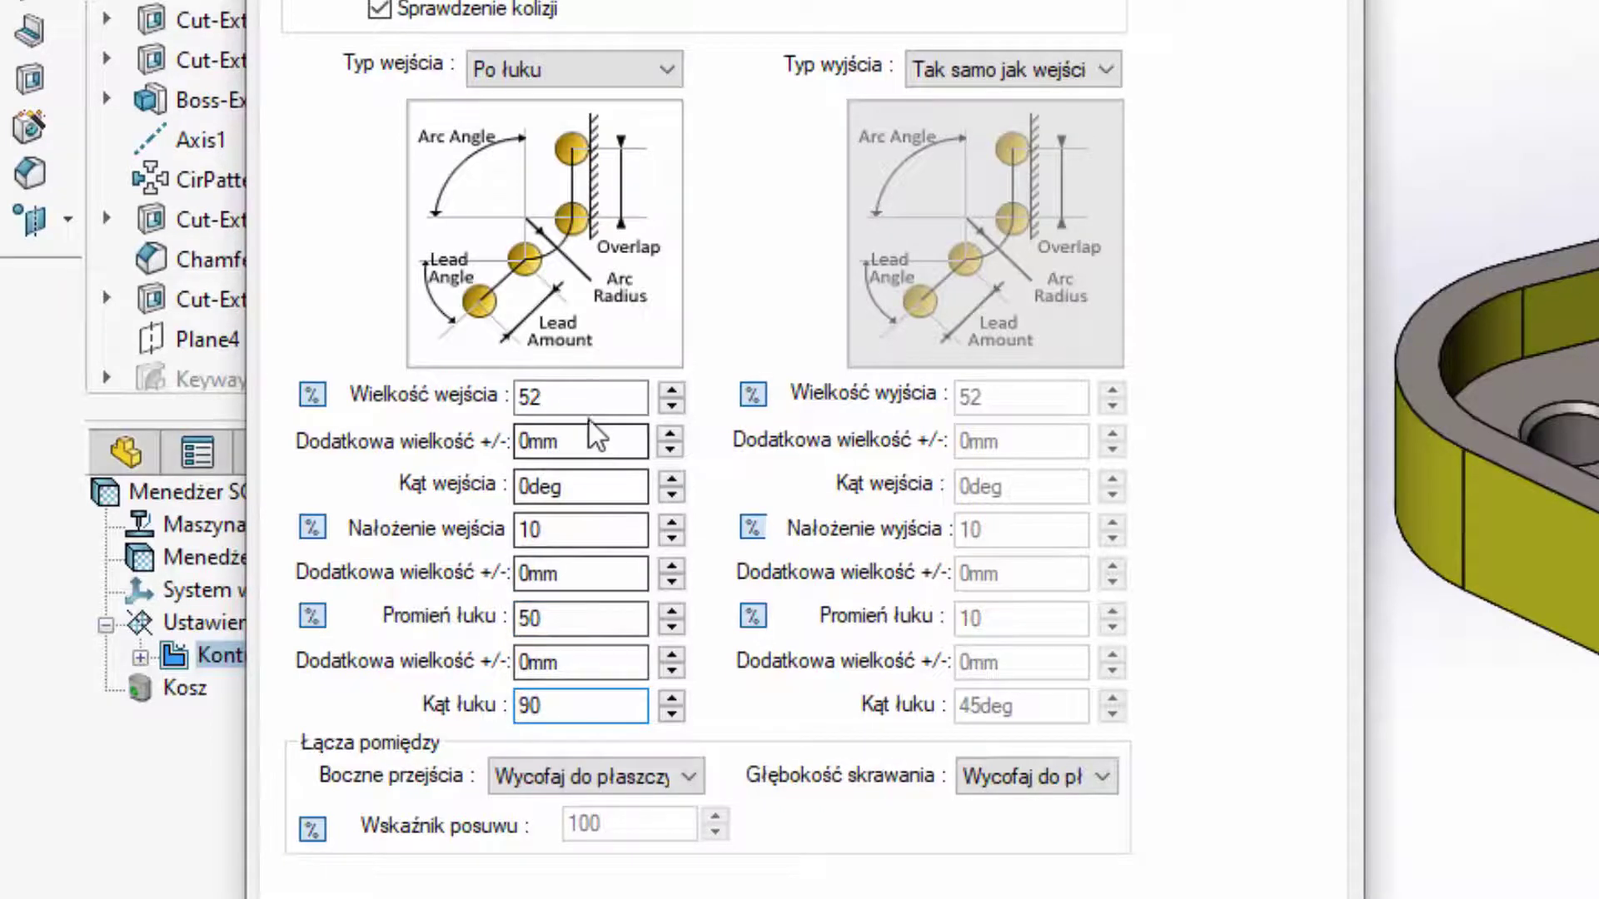
double_click(583, 398)
text(1)
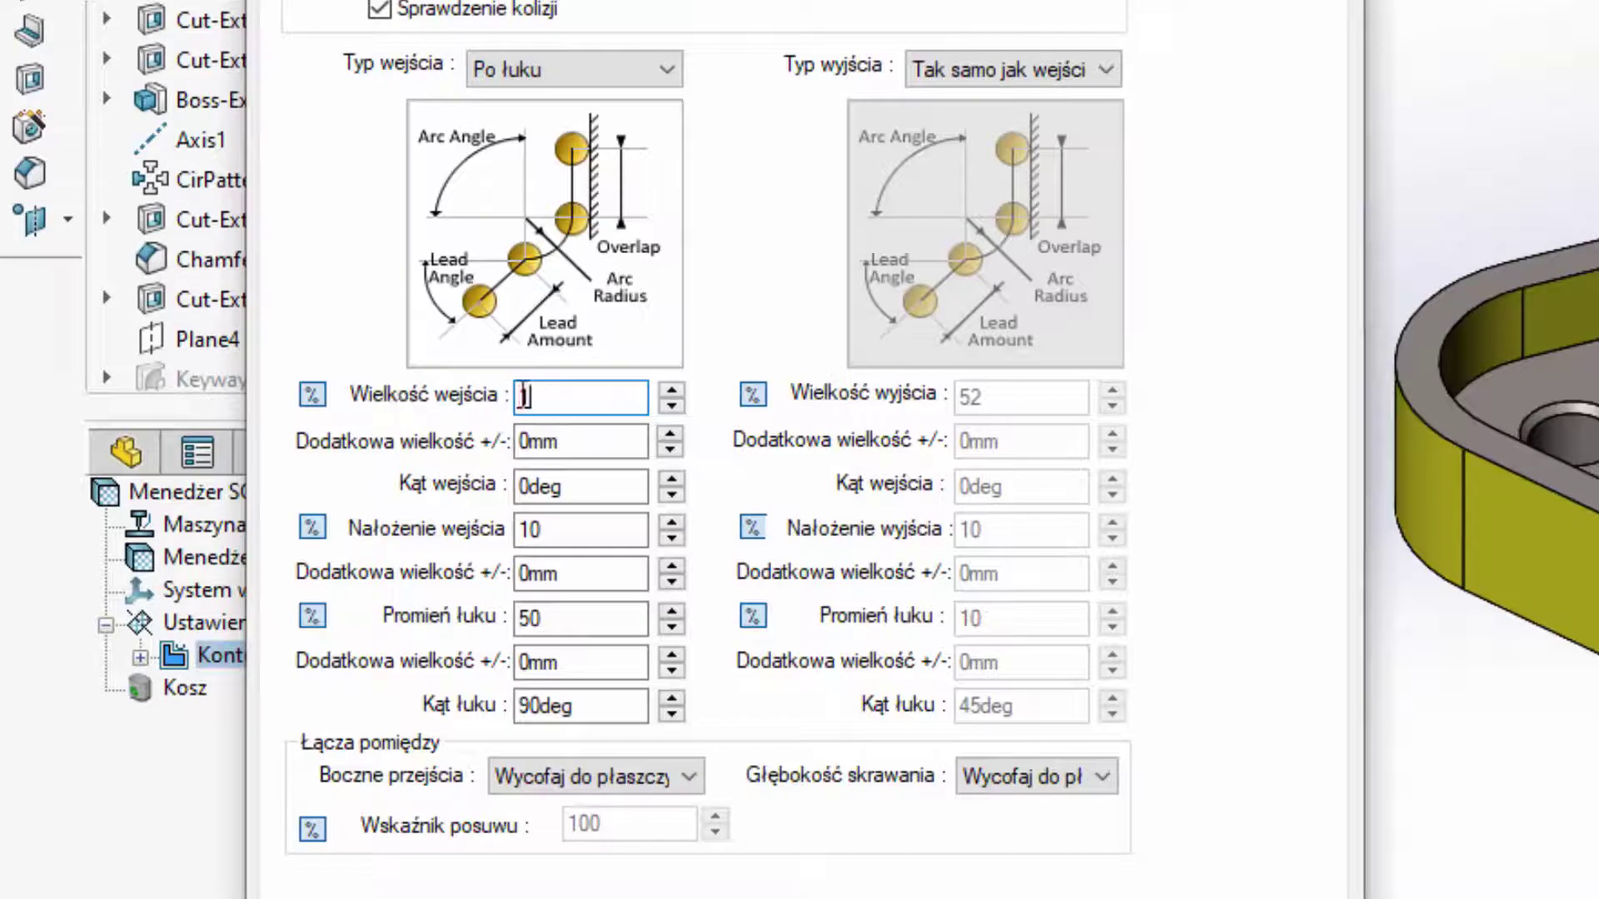
text(00)
- Apply the lead-in amount of 100 and preview the updated toolpath
click(585, 430)
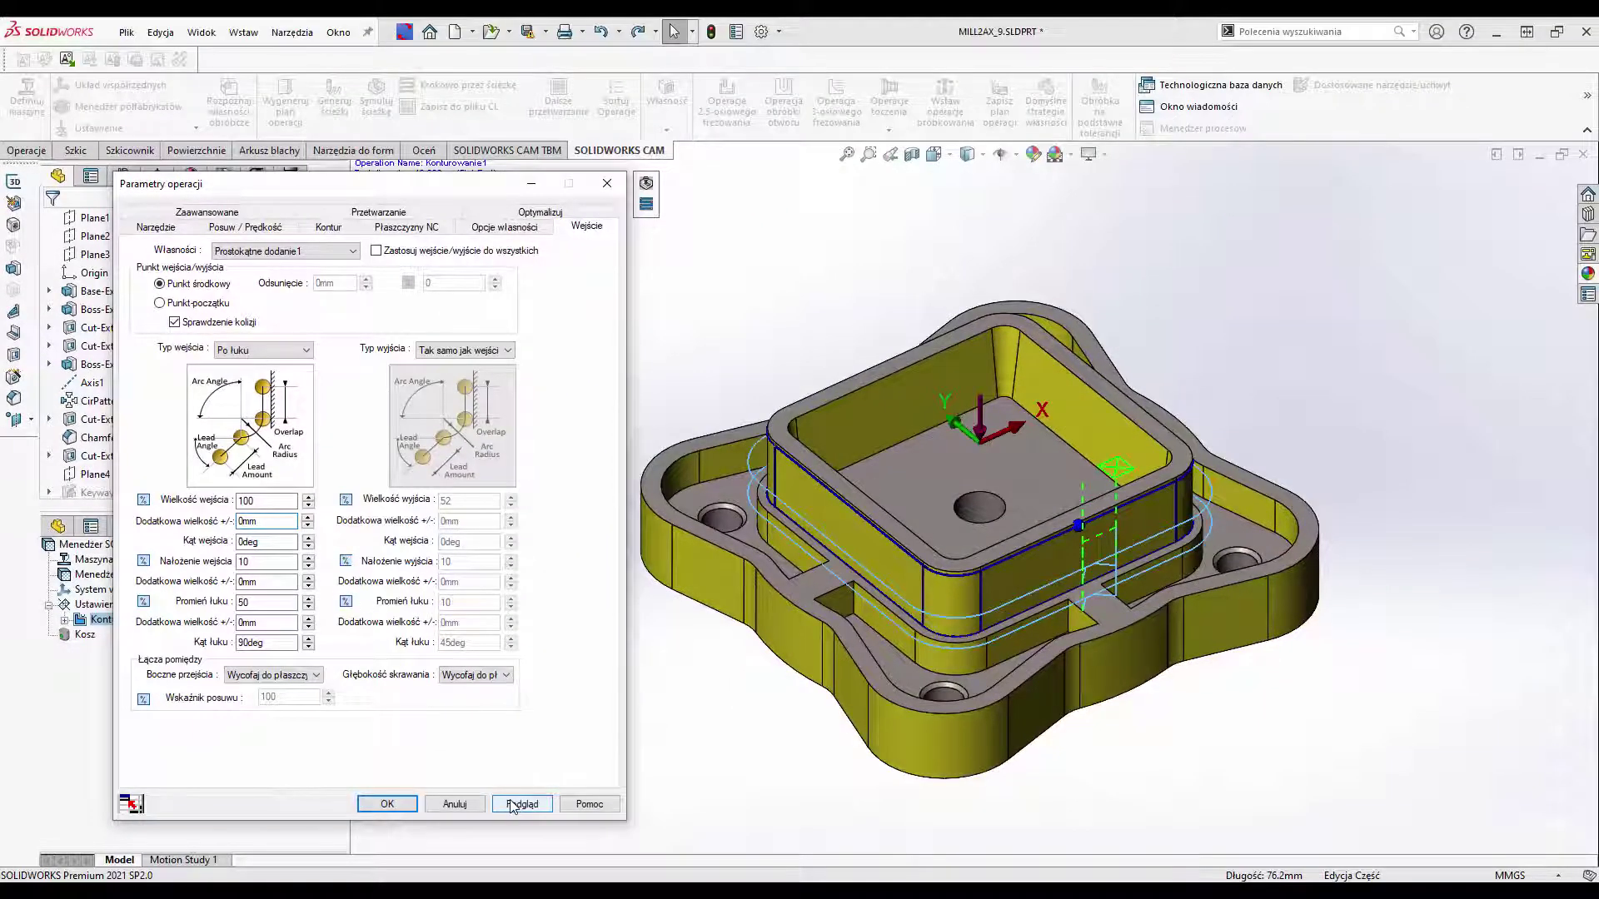
click(511, 804)
click(560, 185)
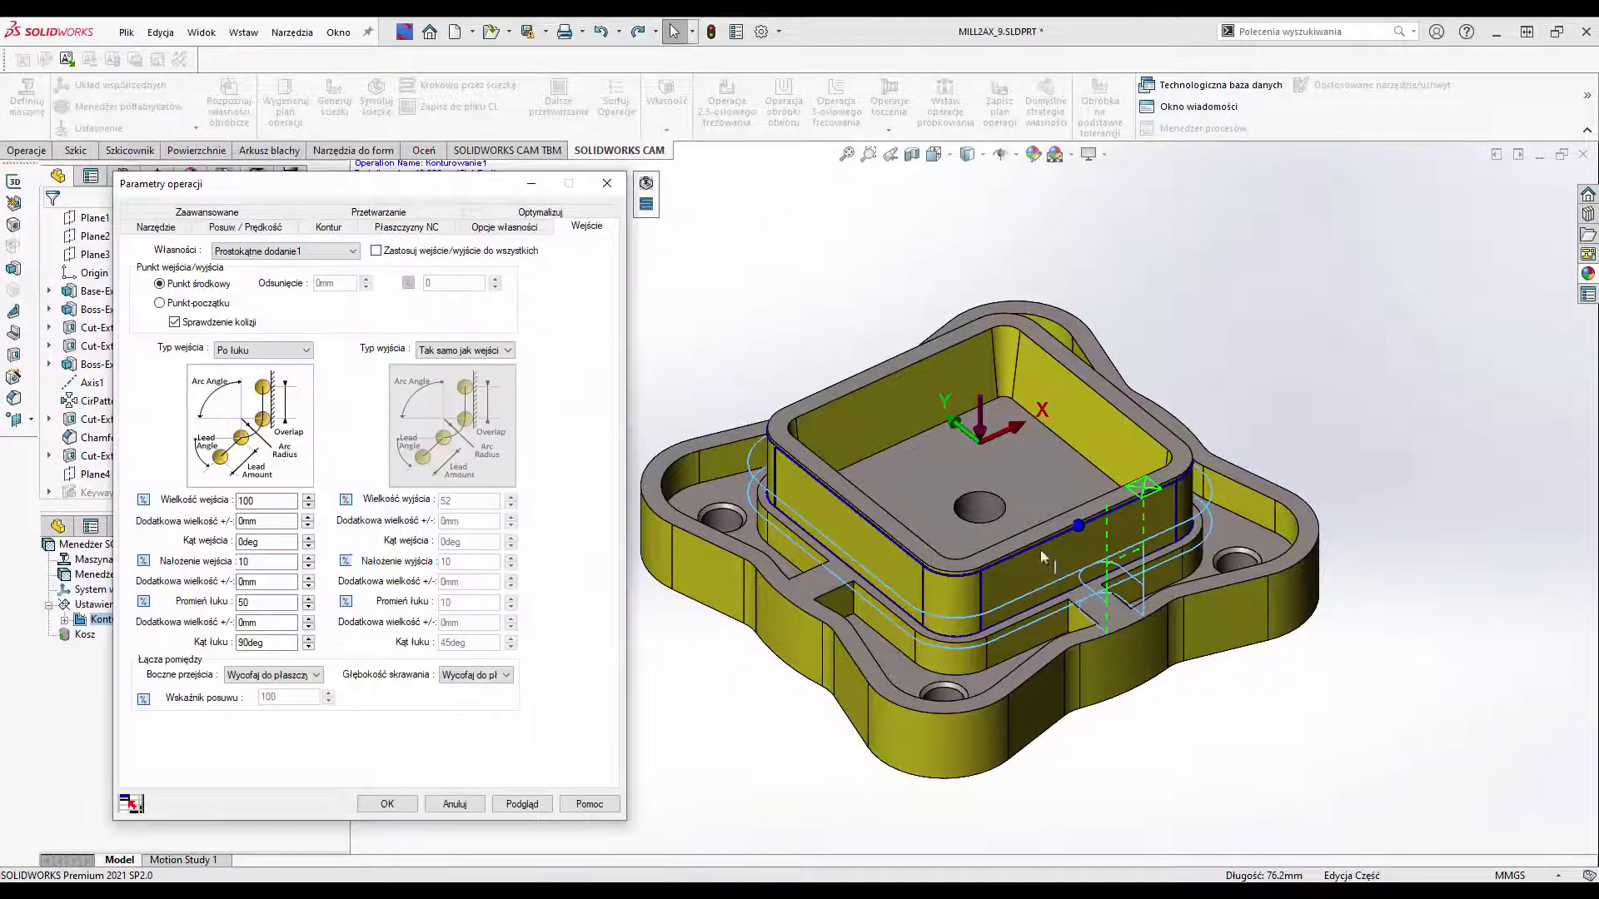
- Set linking between depth passes to keep the tool down, and preview
scroll(1040, 557, down, 2)
scroll(1045, 541, down, 3)
scroll(1050, 522, down, 2)
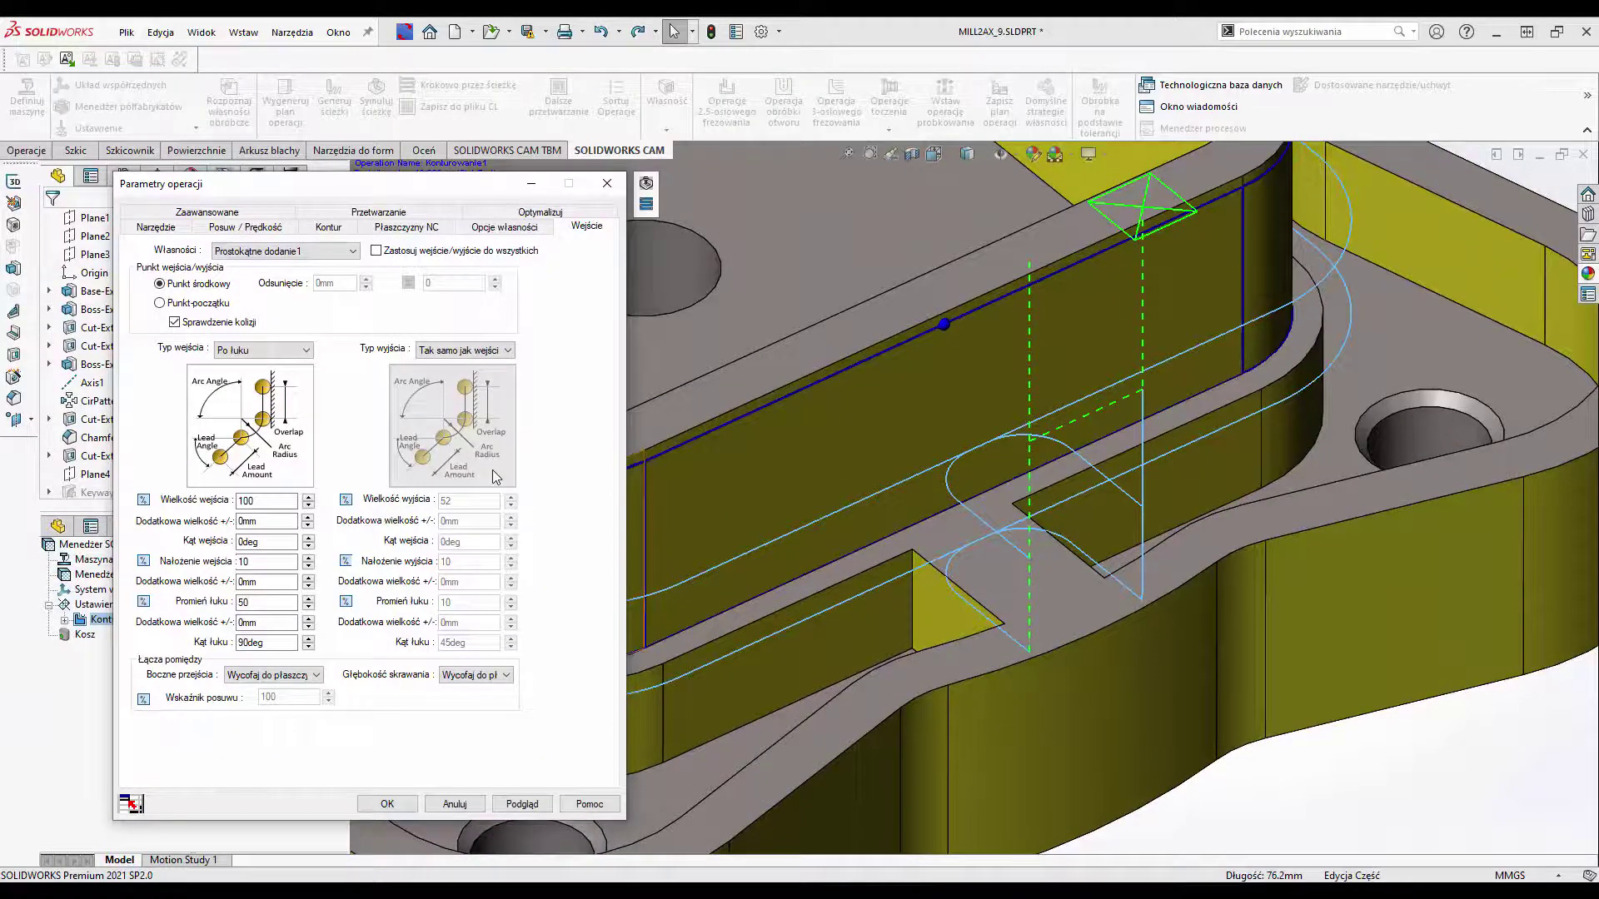
click(485, 675)
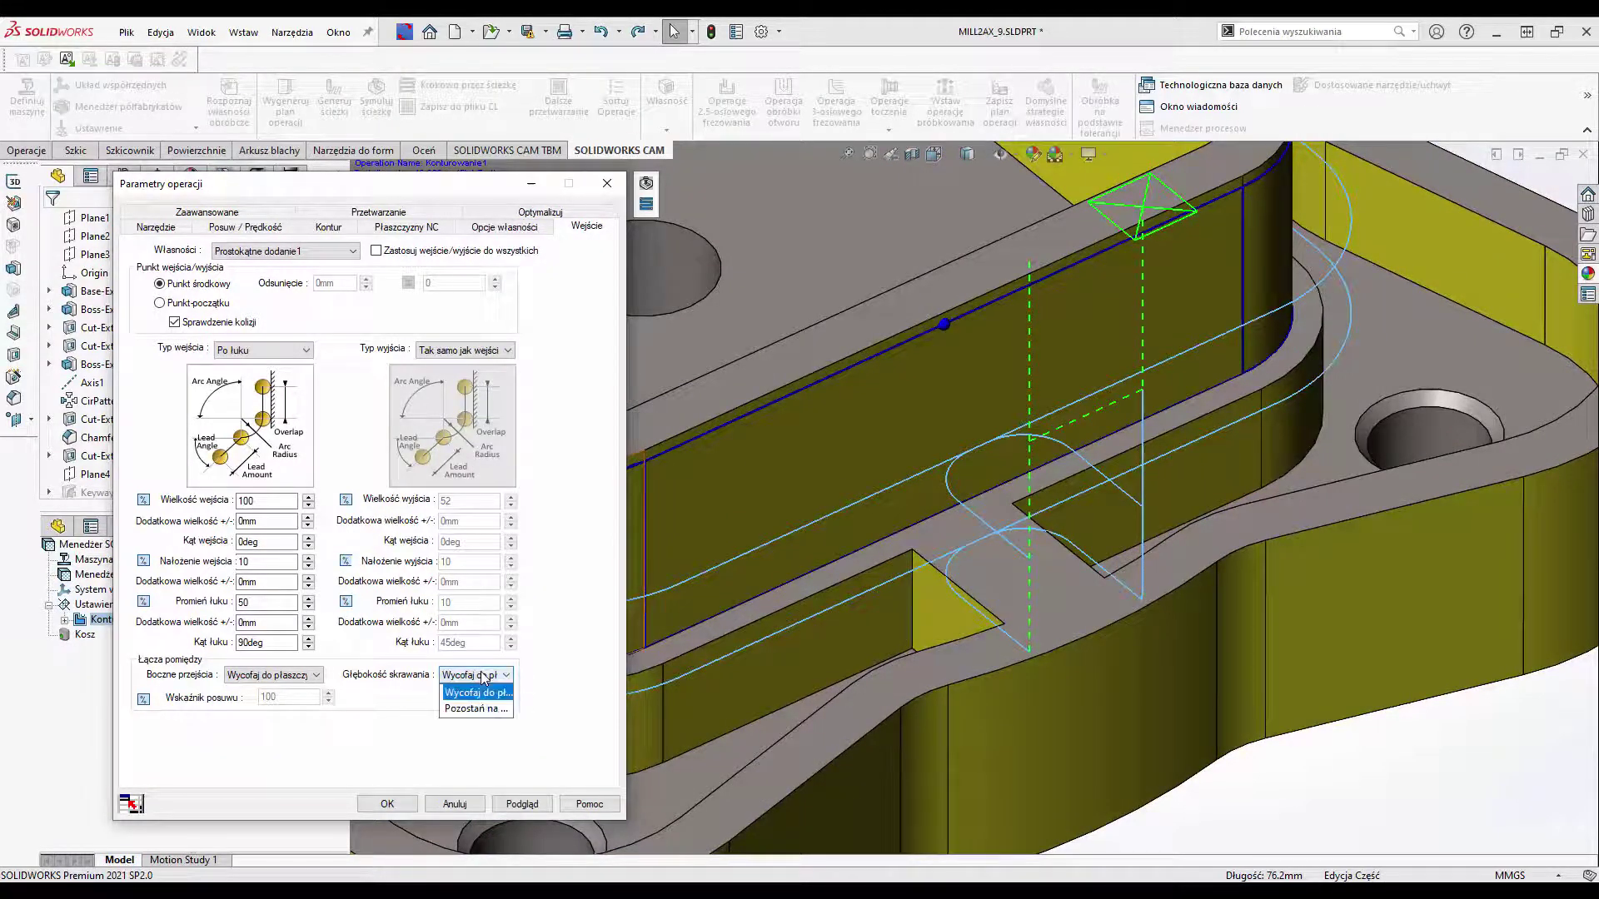
click(476, 709)
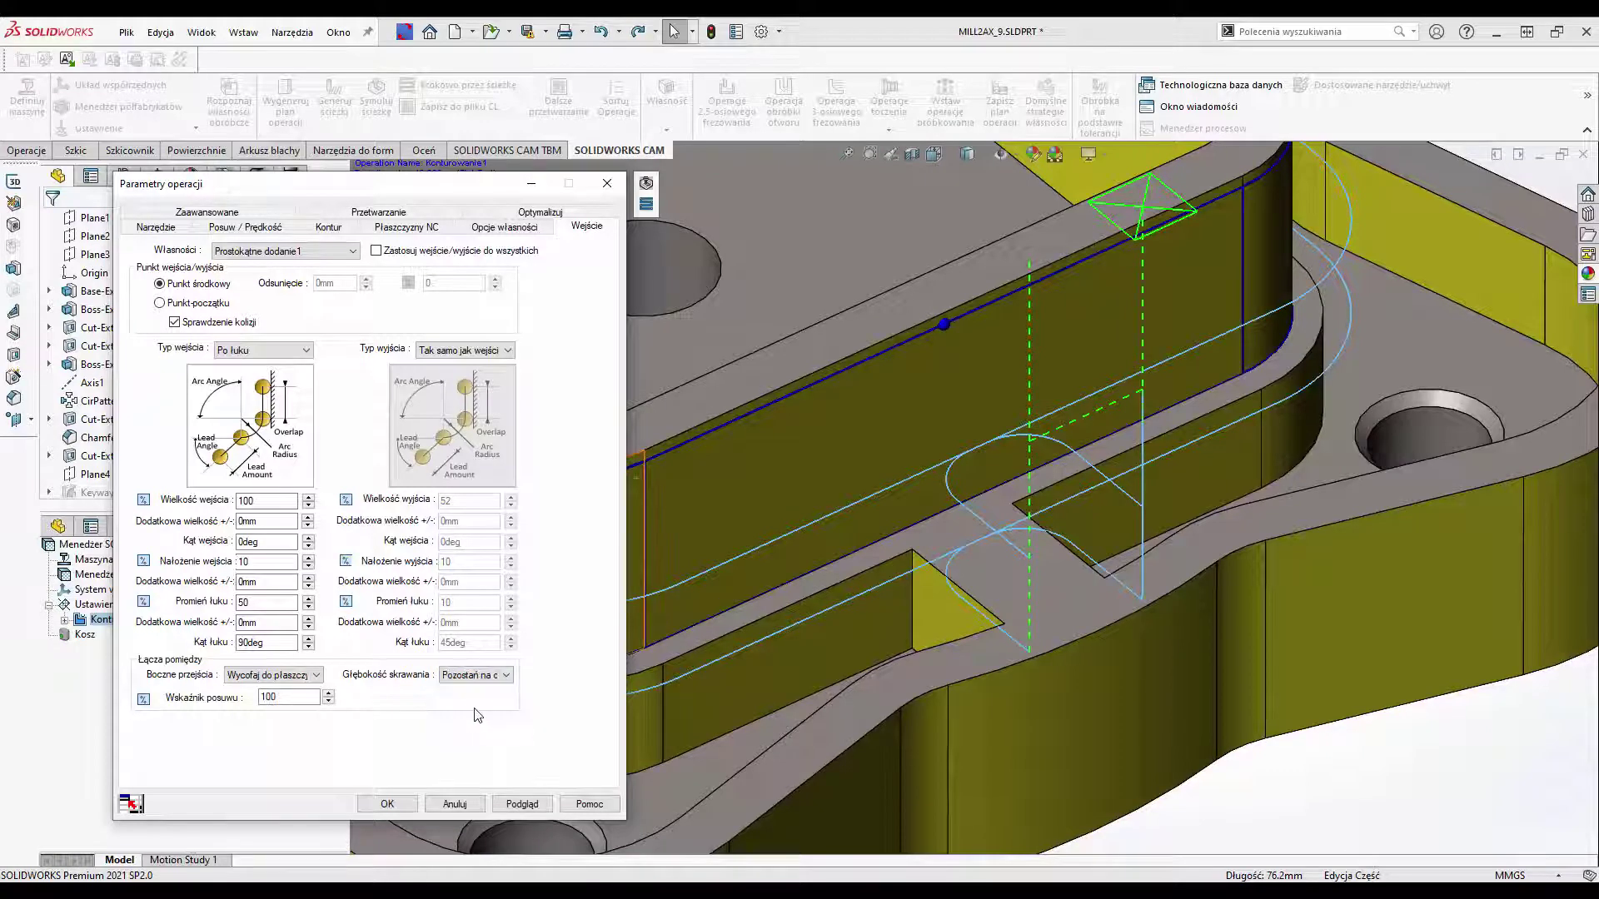
click(522, 805)
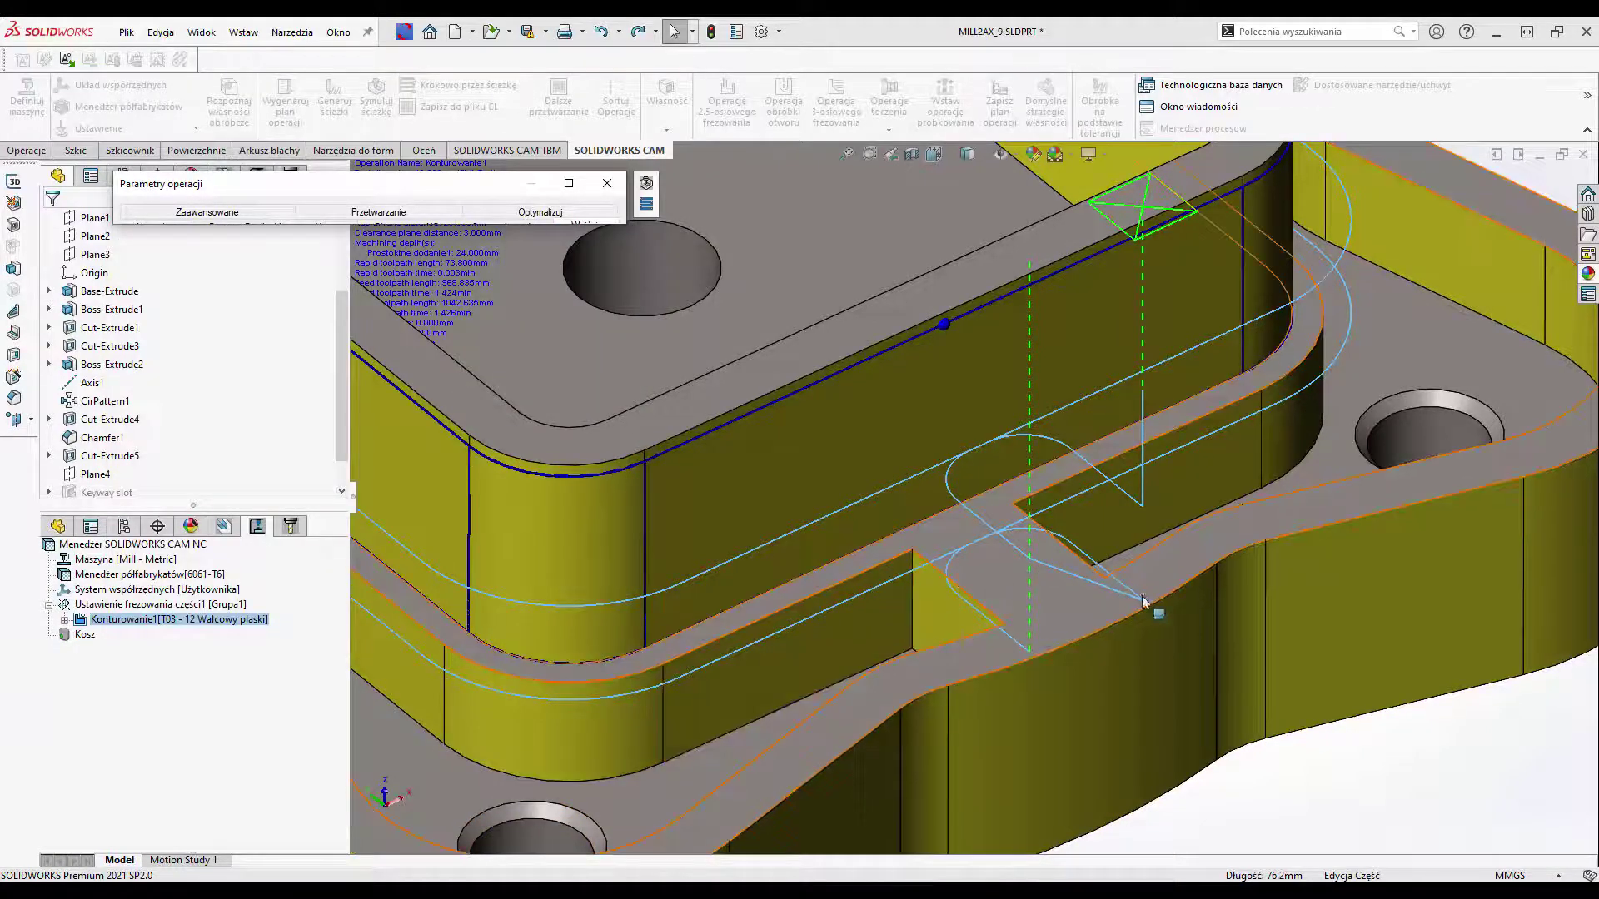
- Switch Kompensacja CNC to Wyłącz on the Płaszczyzny NC tab and preview
click(568, 185)
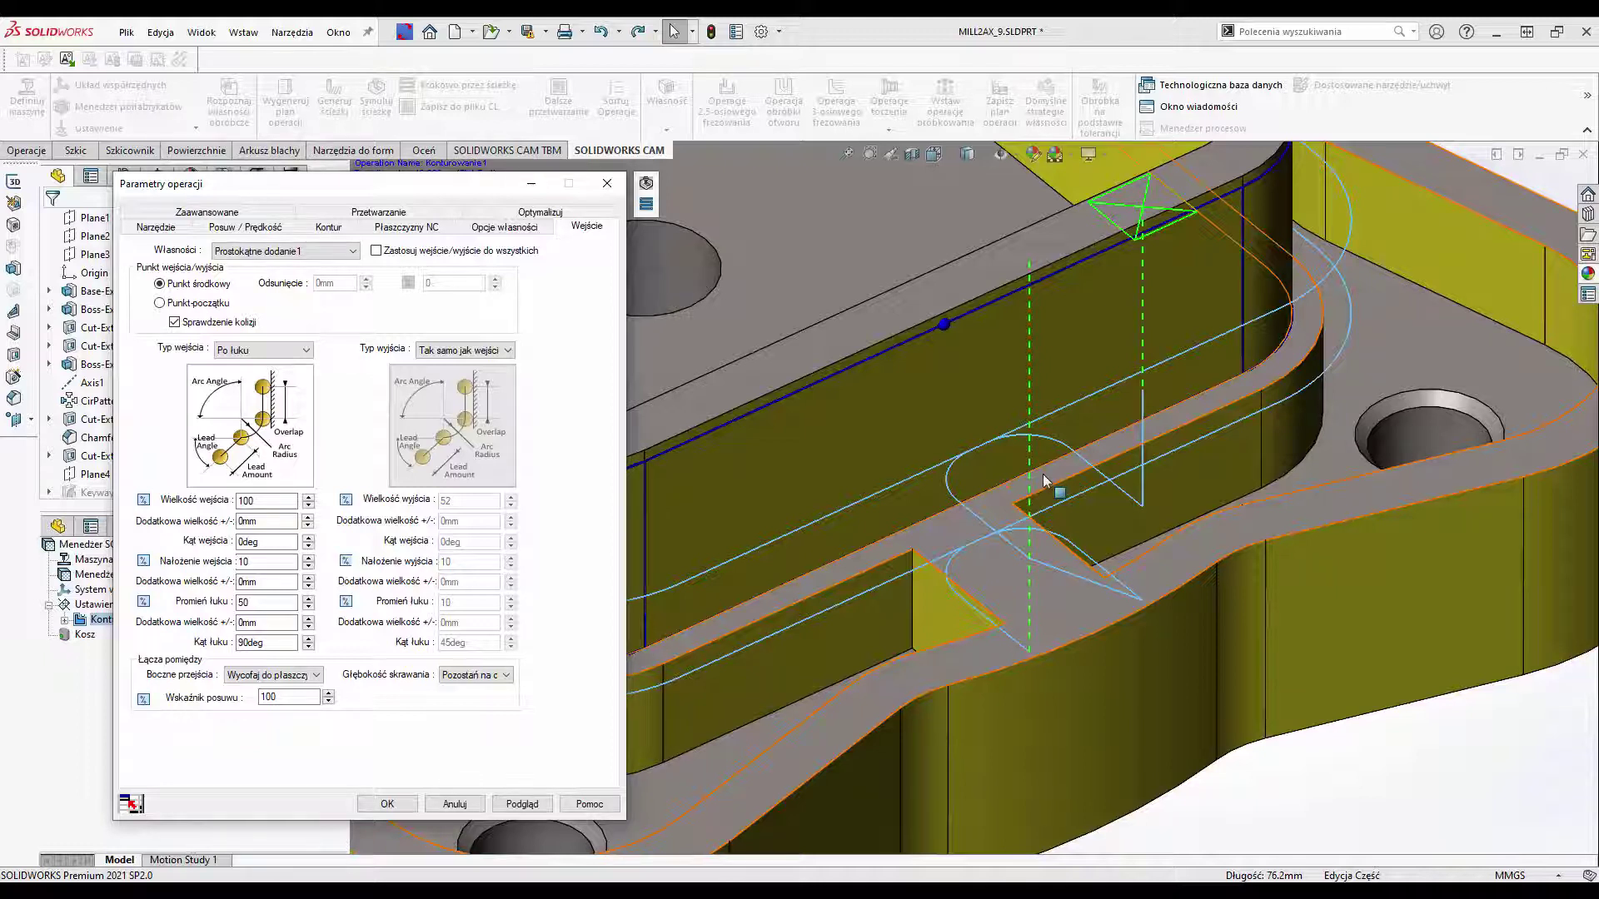
scroll(1043, 478, up, 3)
scroll(1043, 479, up, 3)
scroll(1043, 479, up, 2)
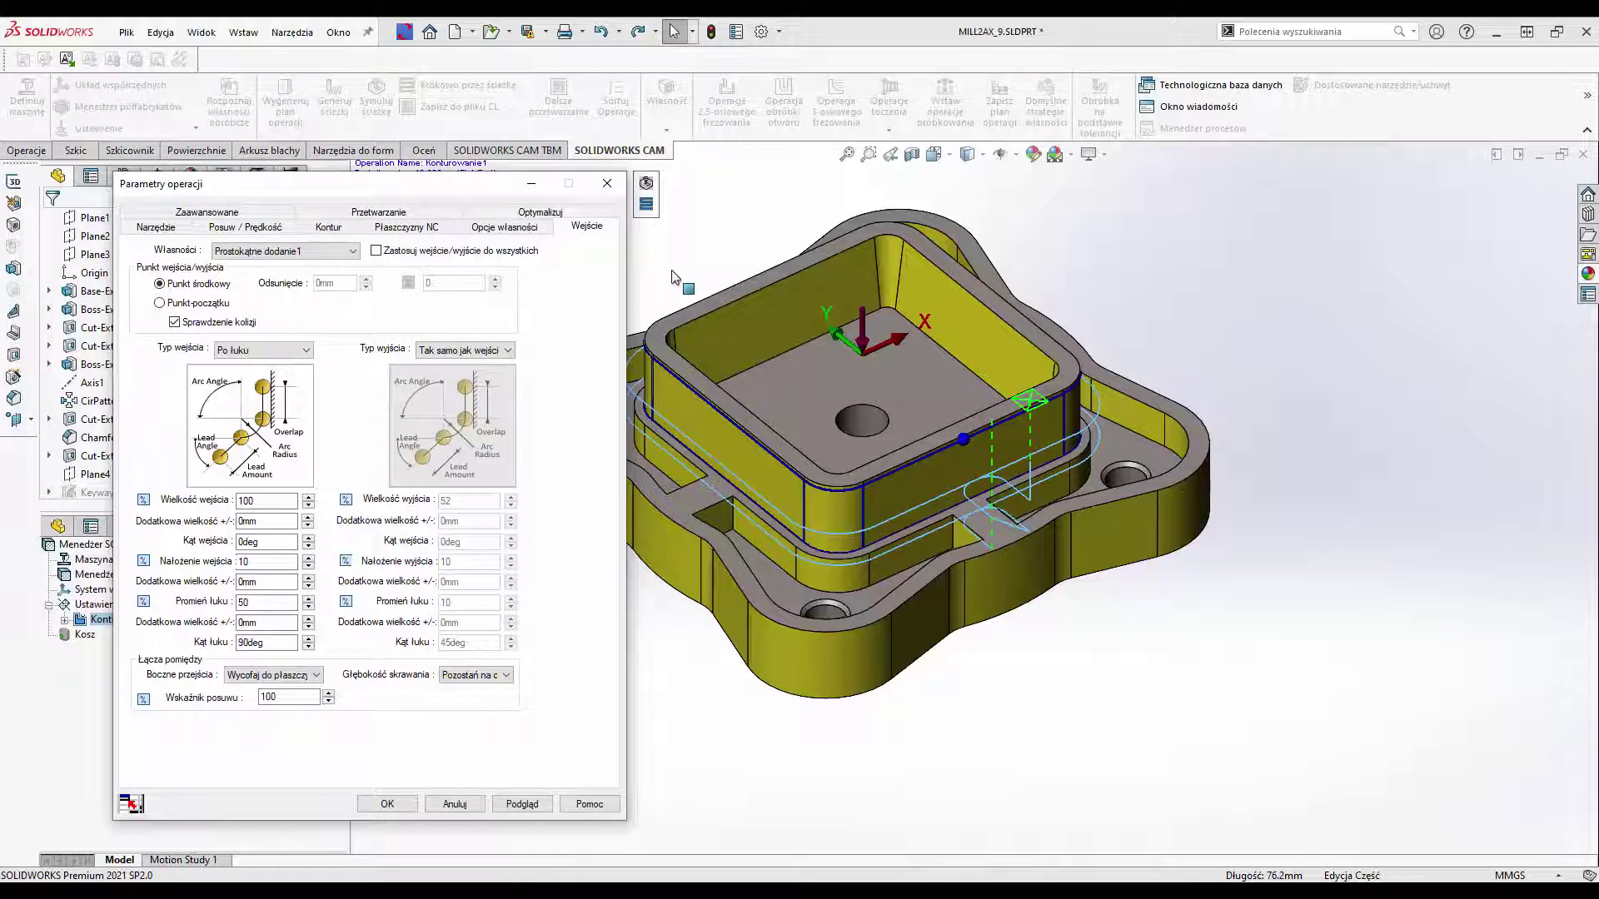
scroll(666, 275, down, 2)
click(463, 229)
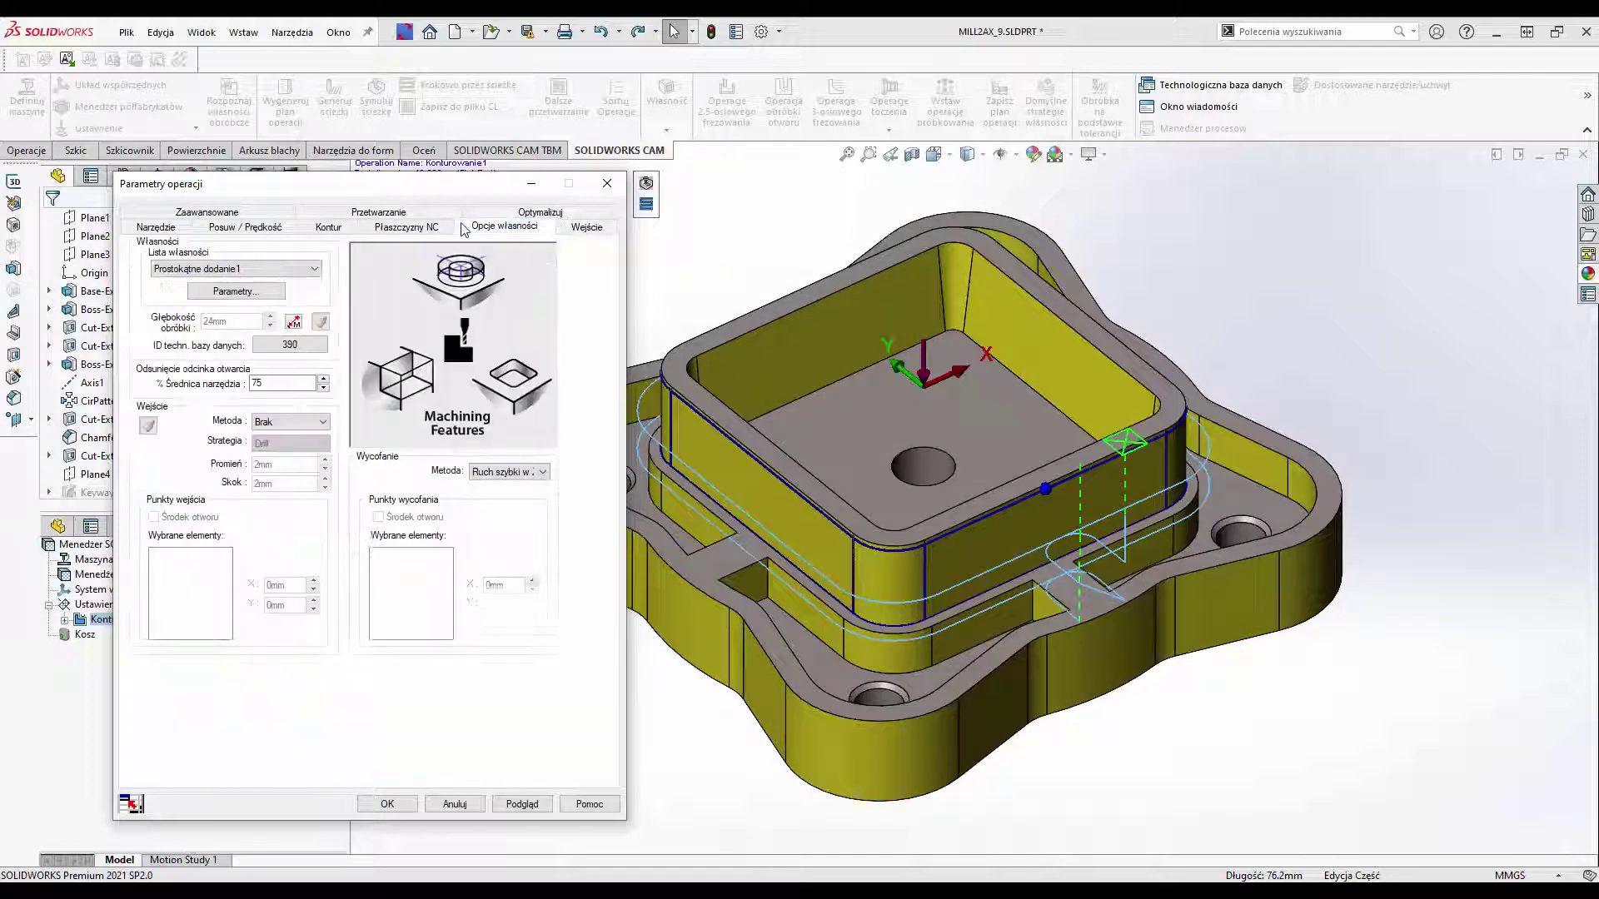
click(406, 227)
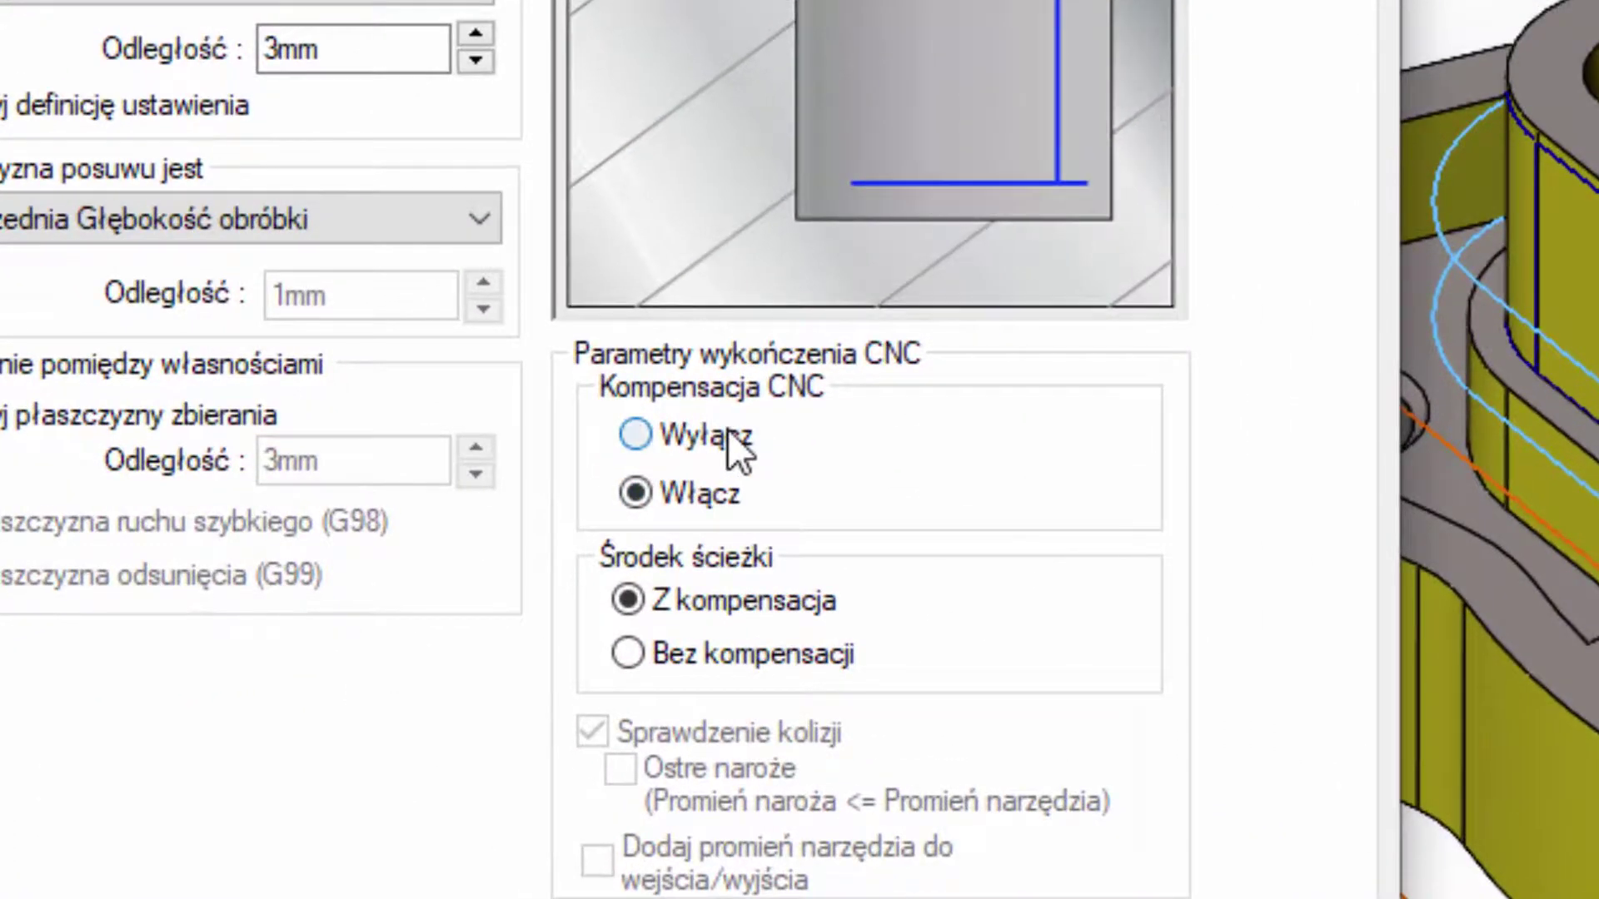
click(726, 430)
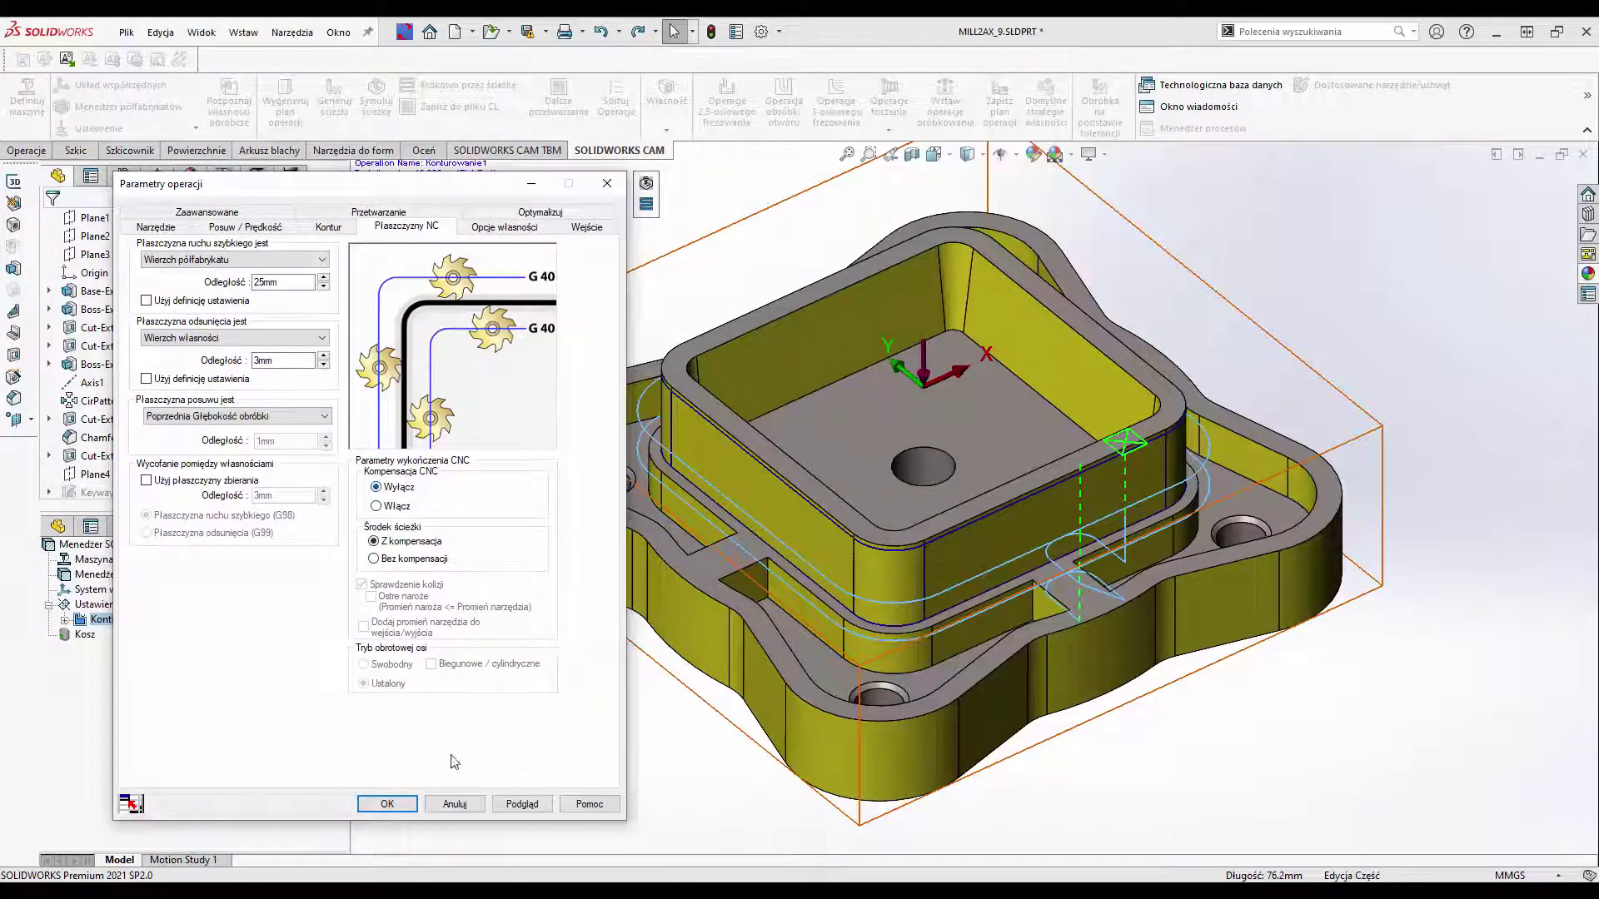
click(536, 801)
- Accept the parameters and save the plan to the database, replacing the existing feature condition
click(387, 804)
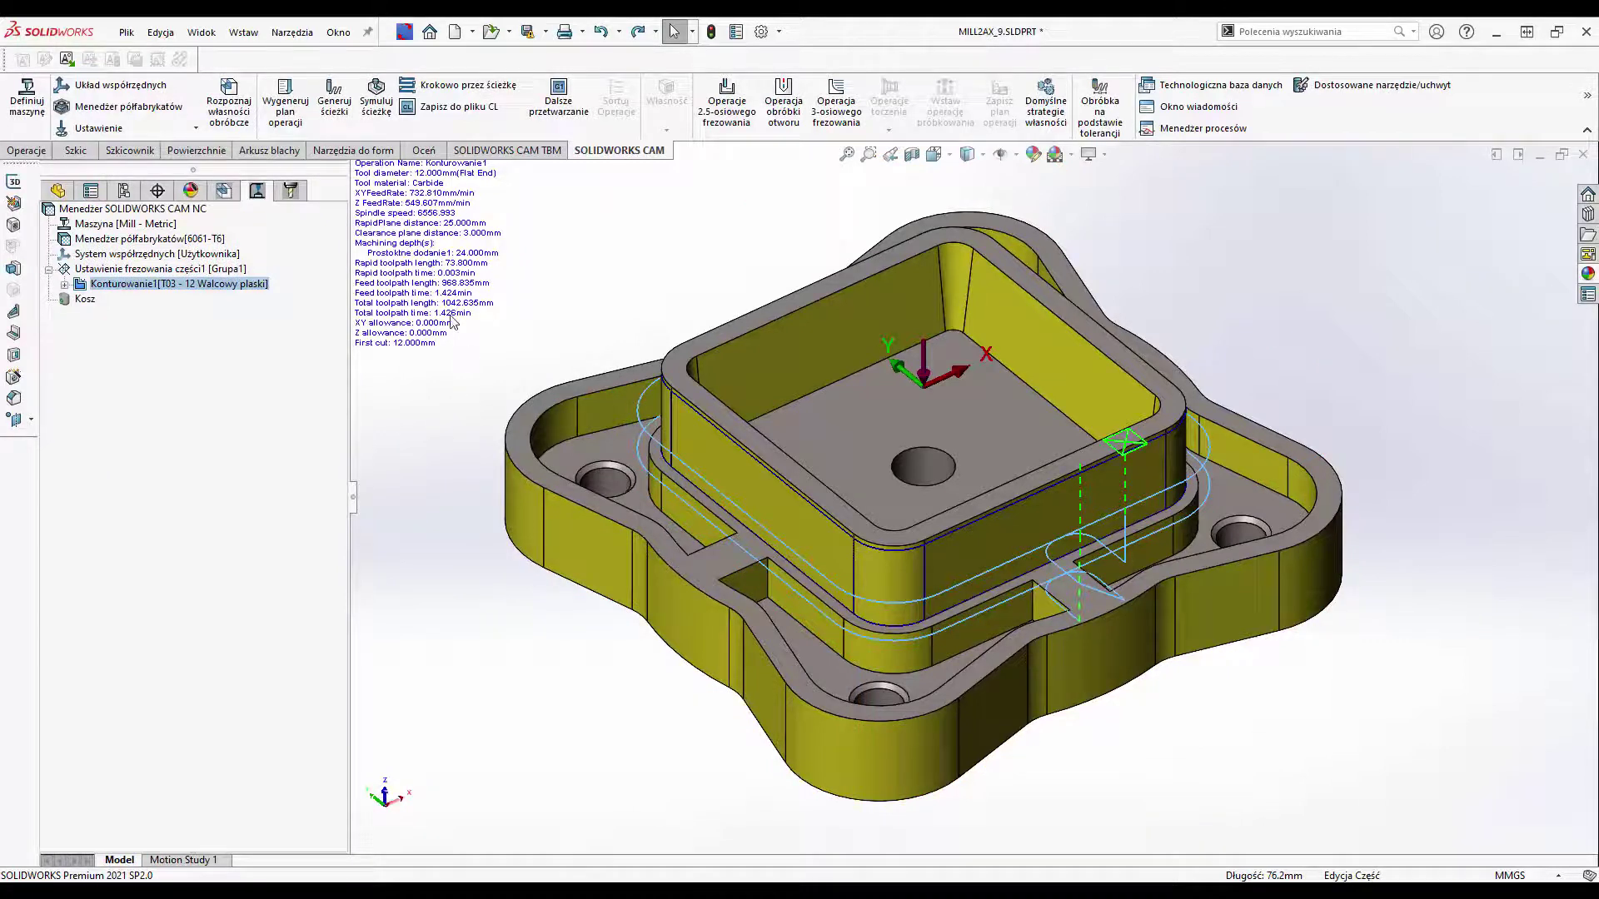
click(237, 195)
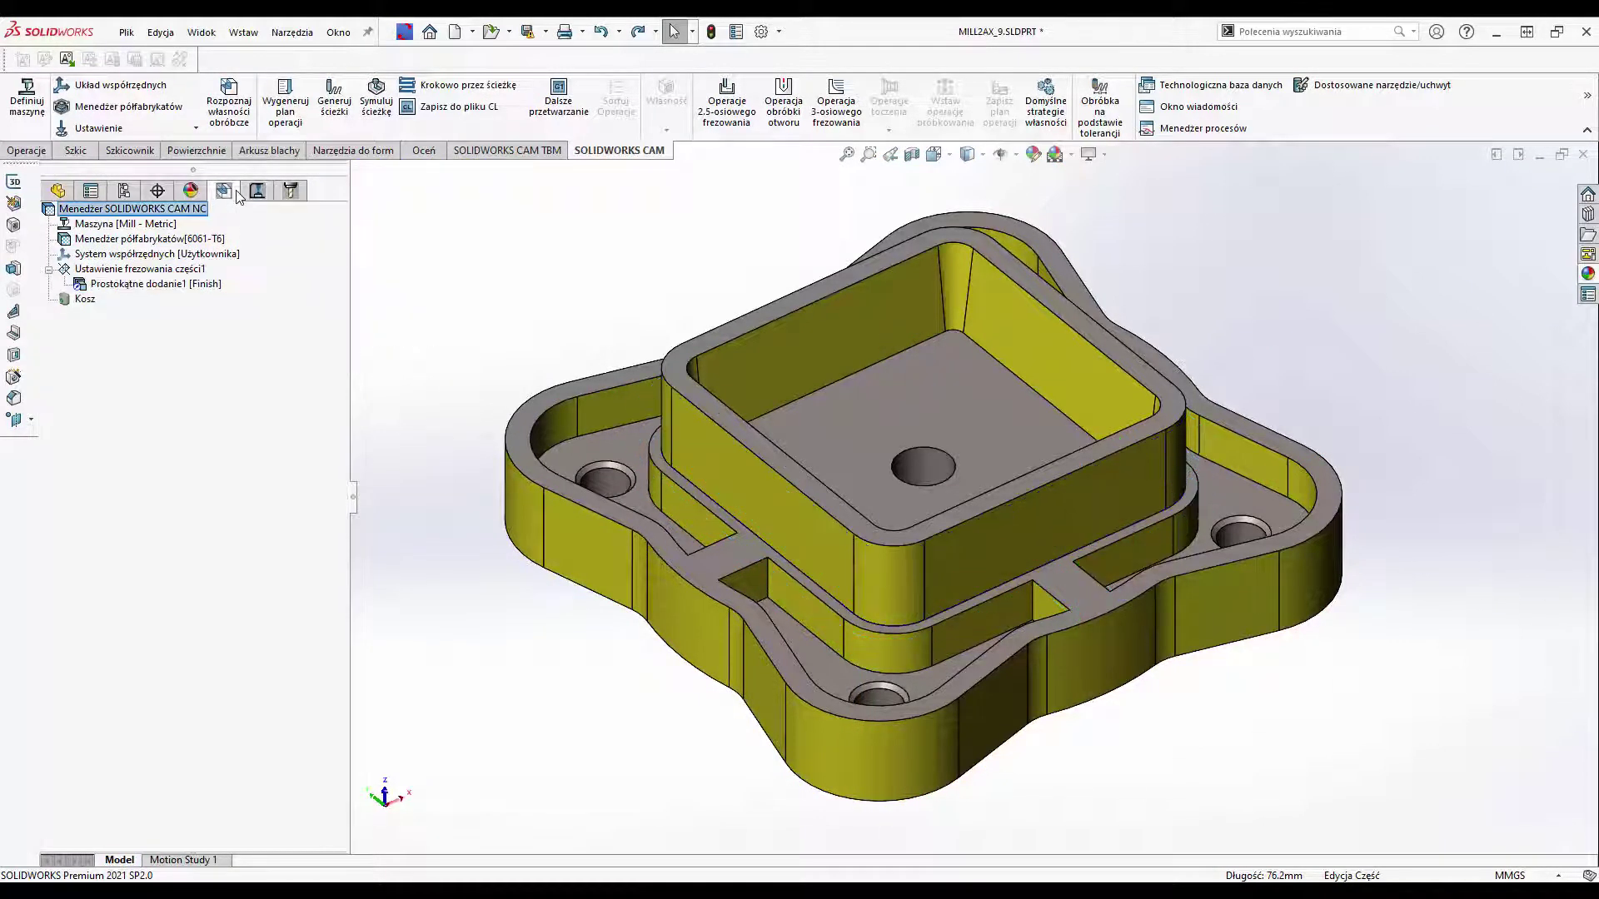
right_click(211, 285)
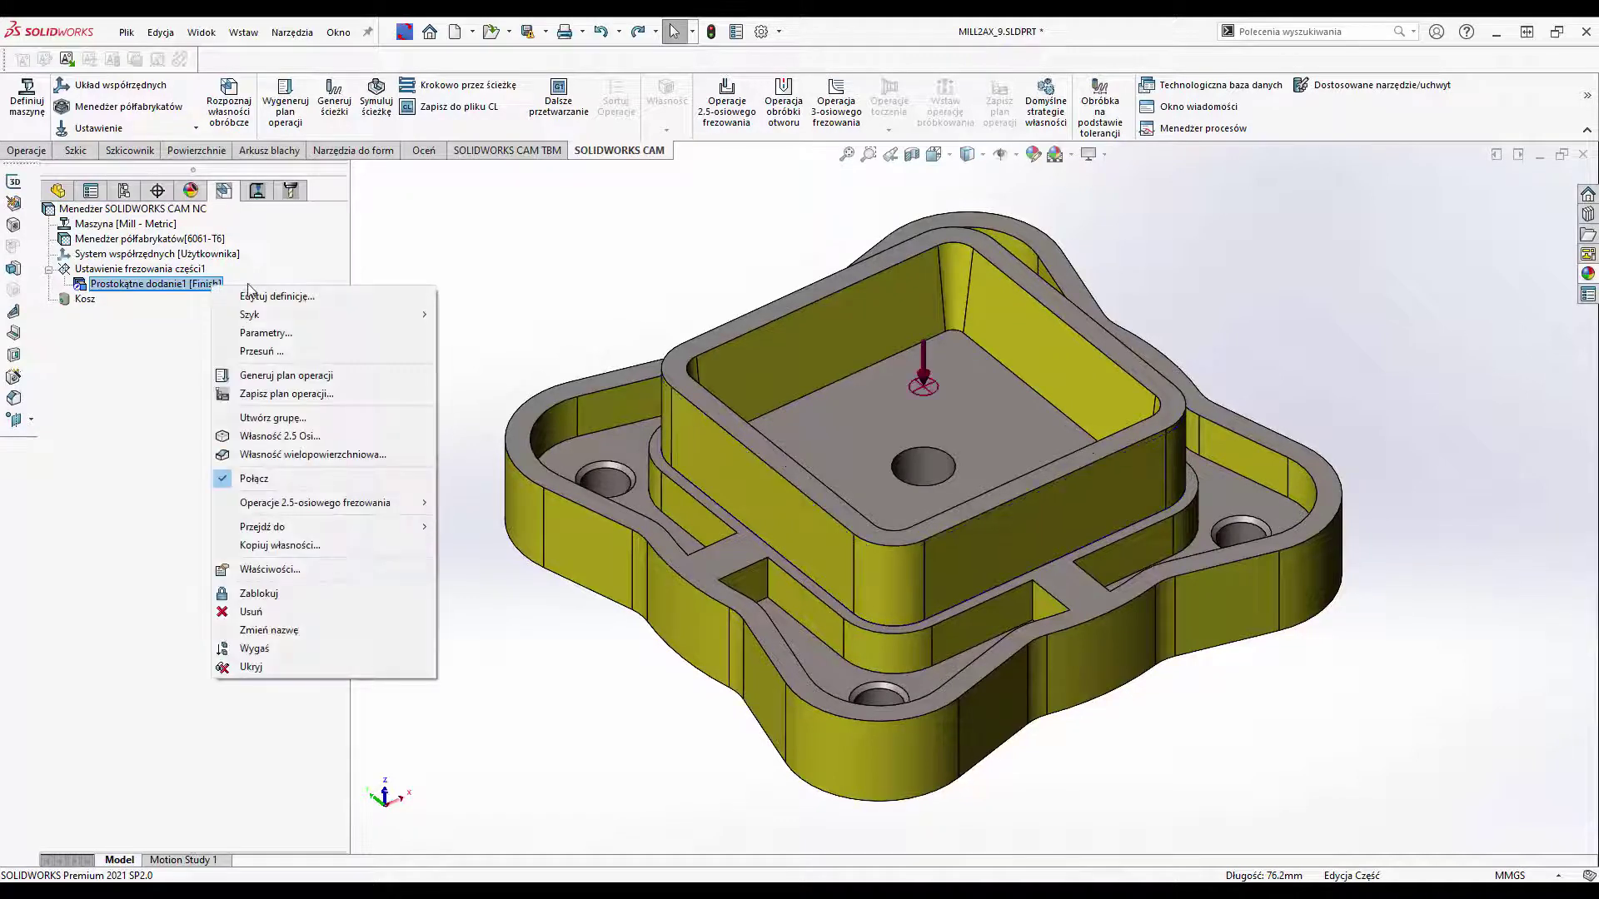
click(269, 396)
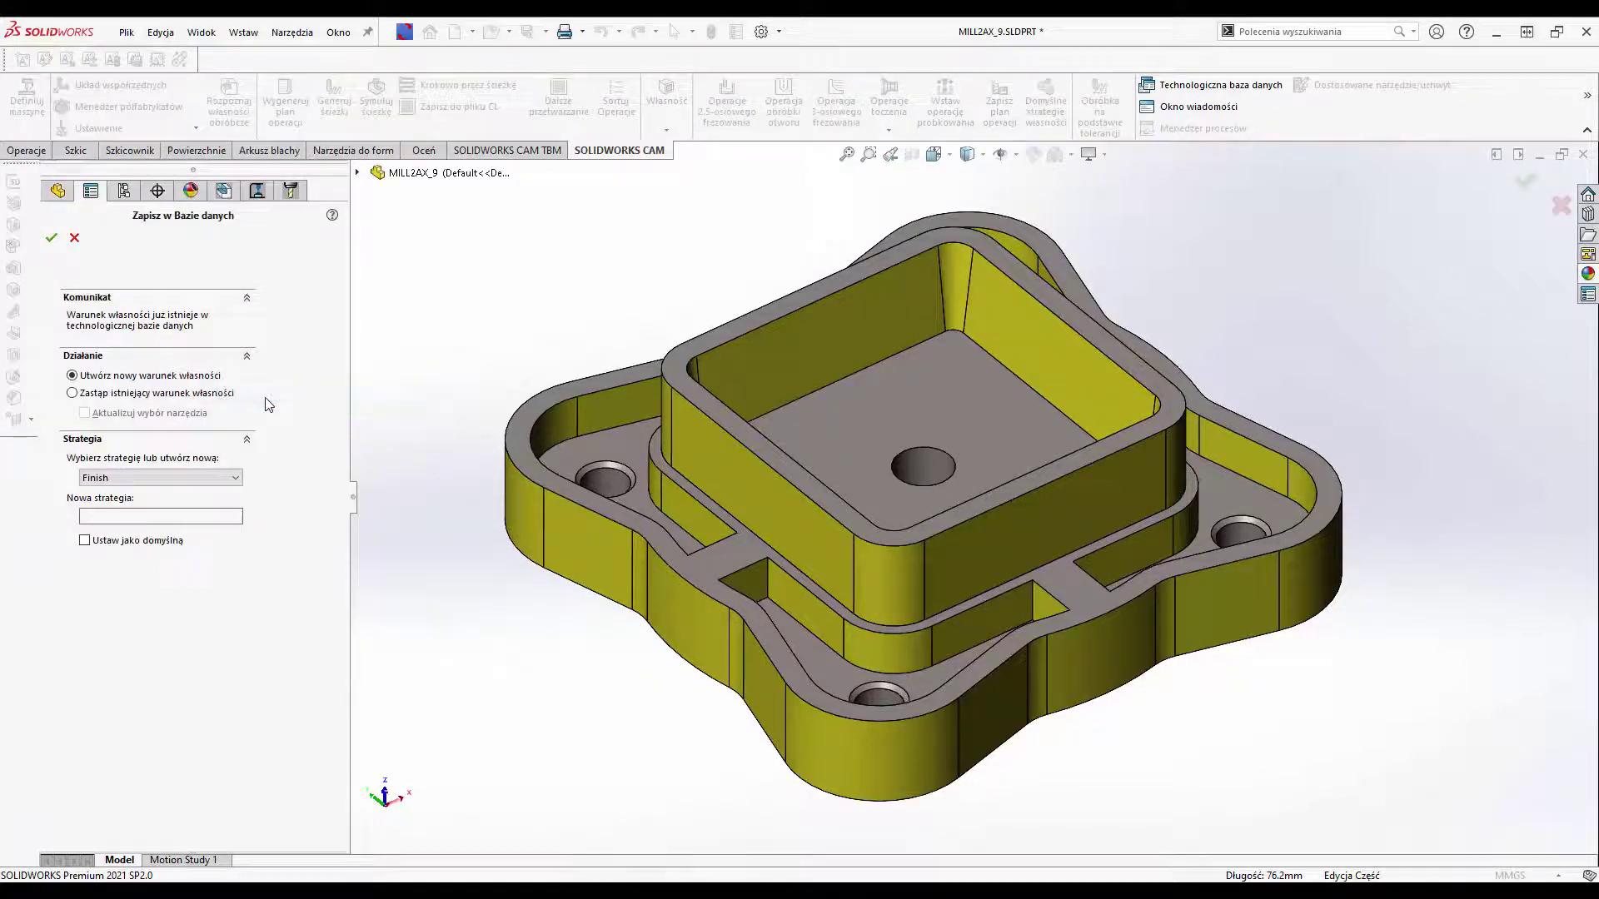
click(168, 393)
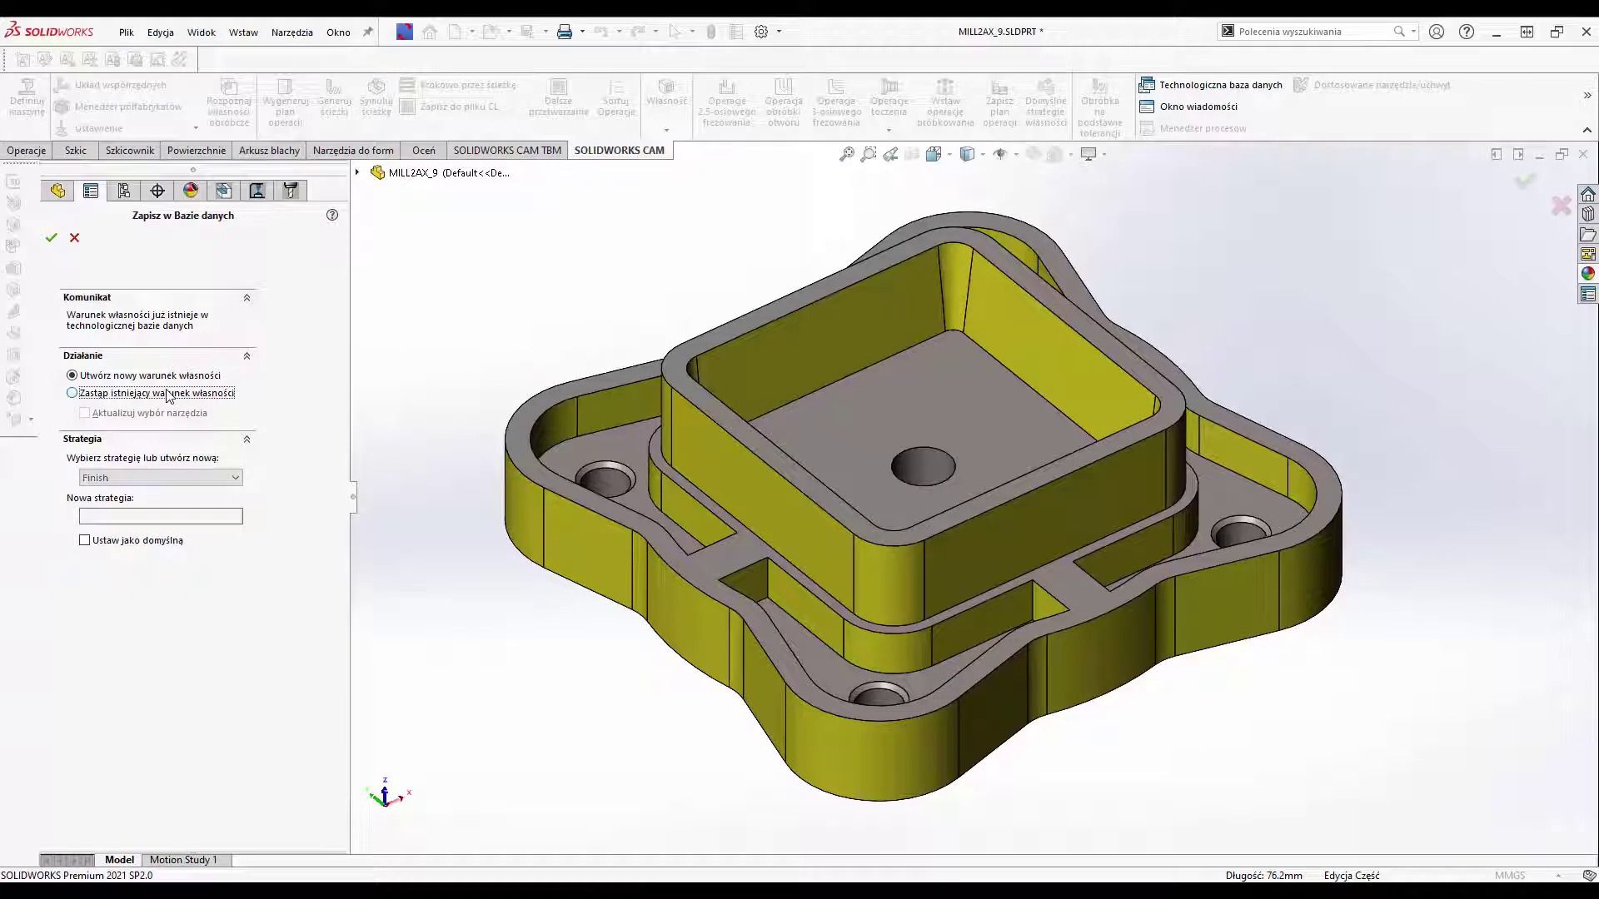
click(51, 240)
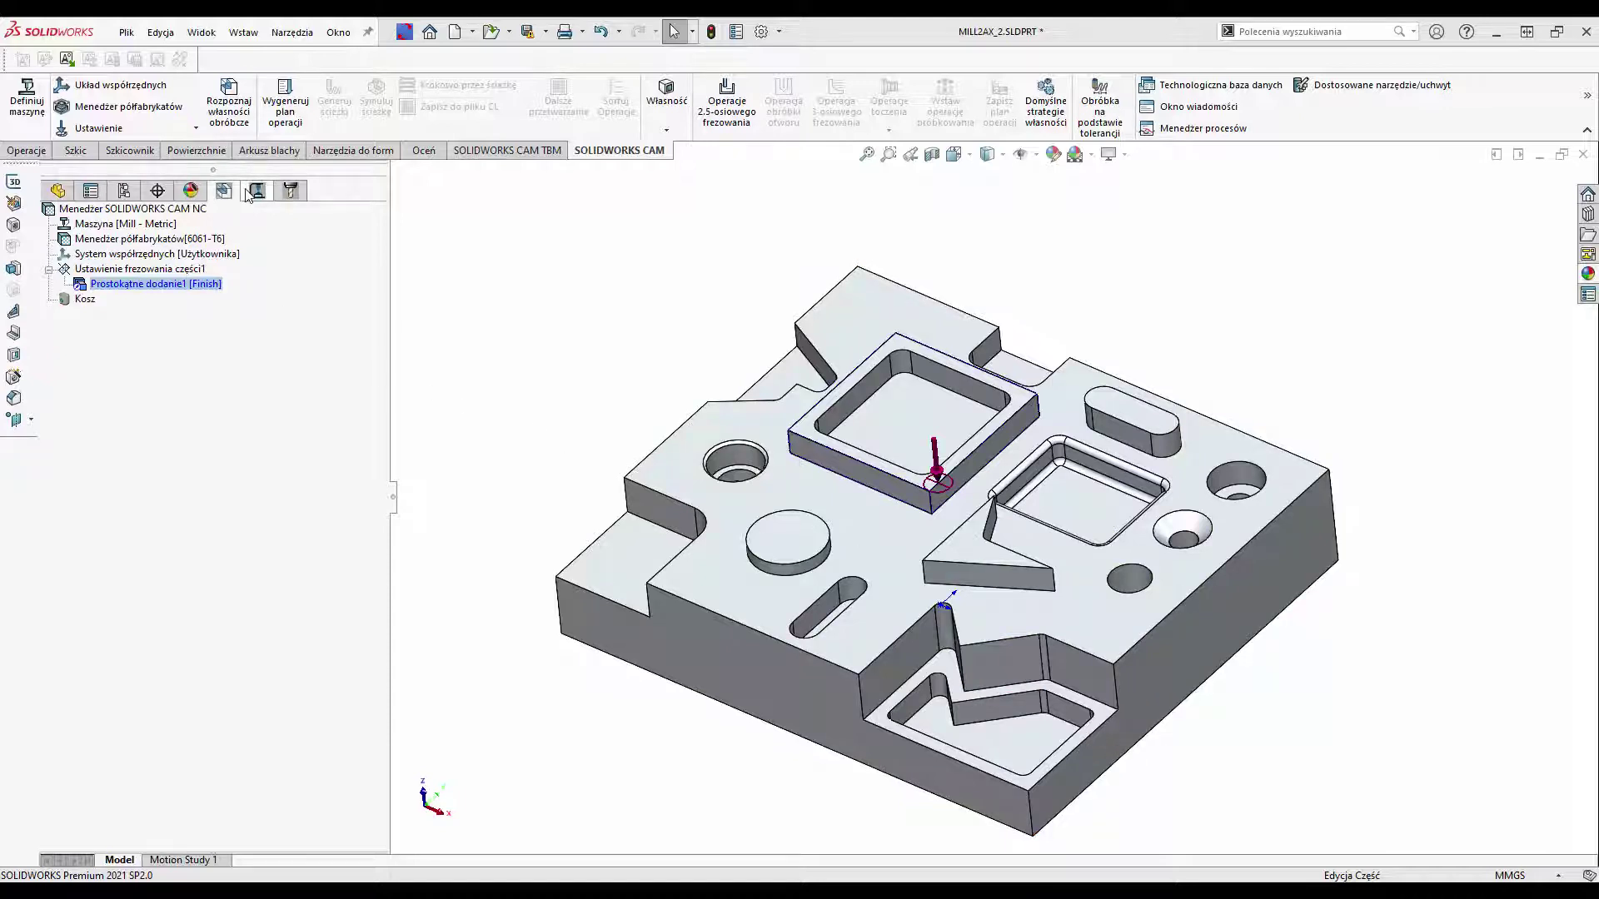
- Generate the Konturowanie1 plan and toolpath on MILL2AX_2 from the saved settings
mouse_move(589, 421)
middle_down()
mouse_move(666, 371)
mouse_move(489, 360)
middle_up()
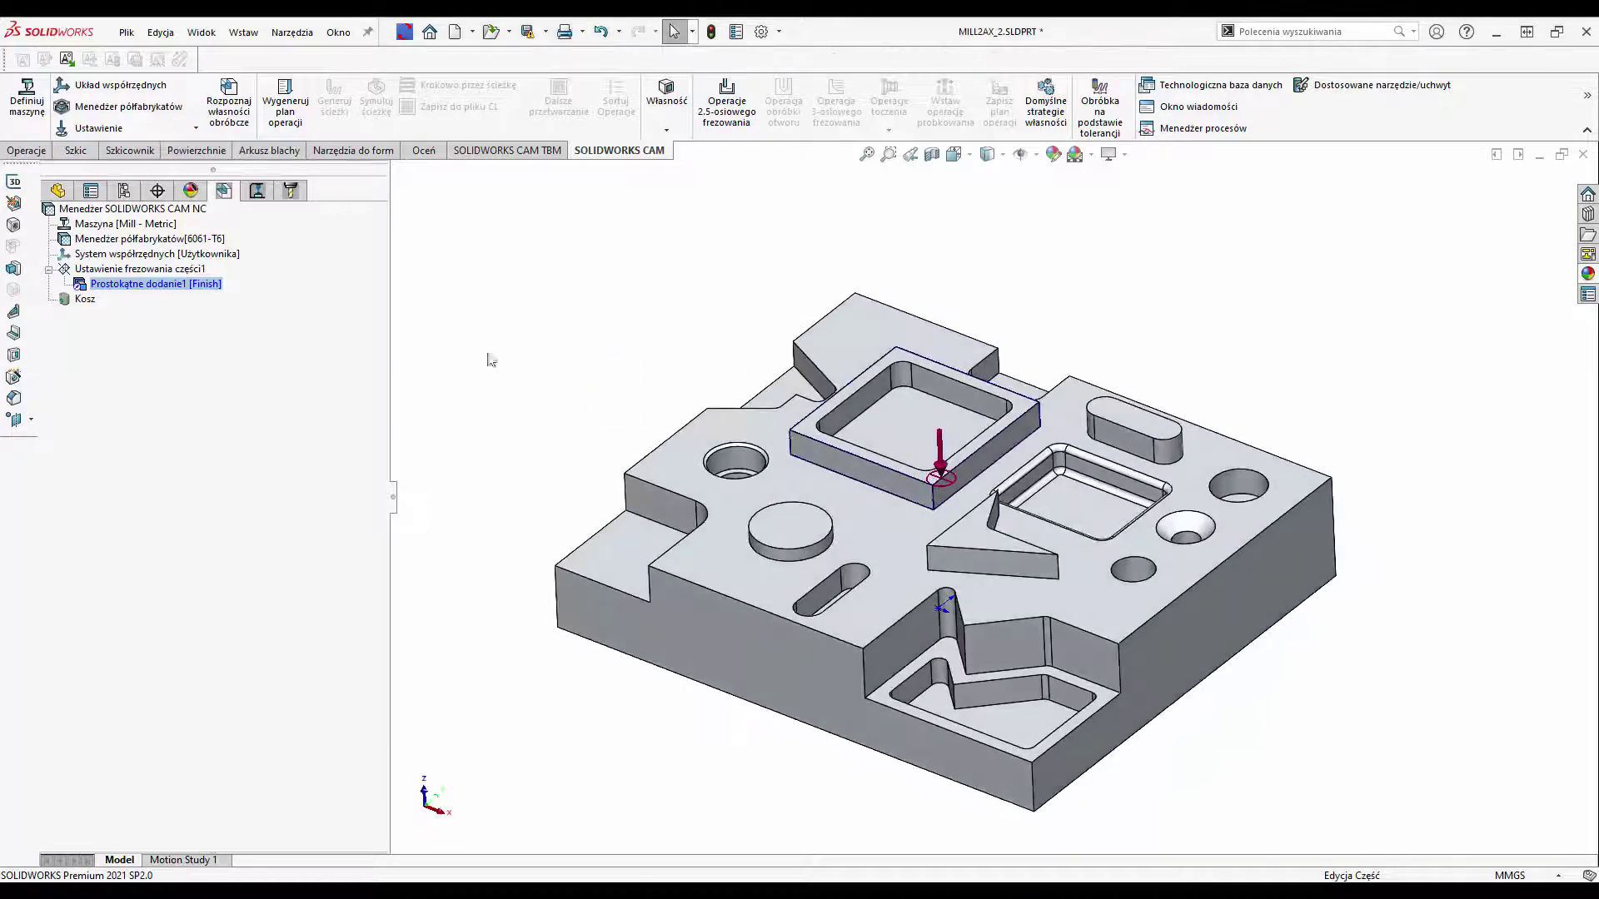
right_click(171, 284)
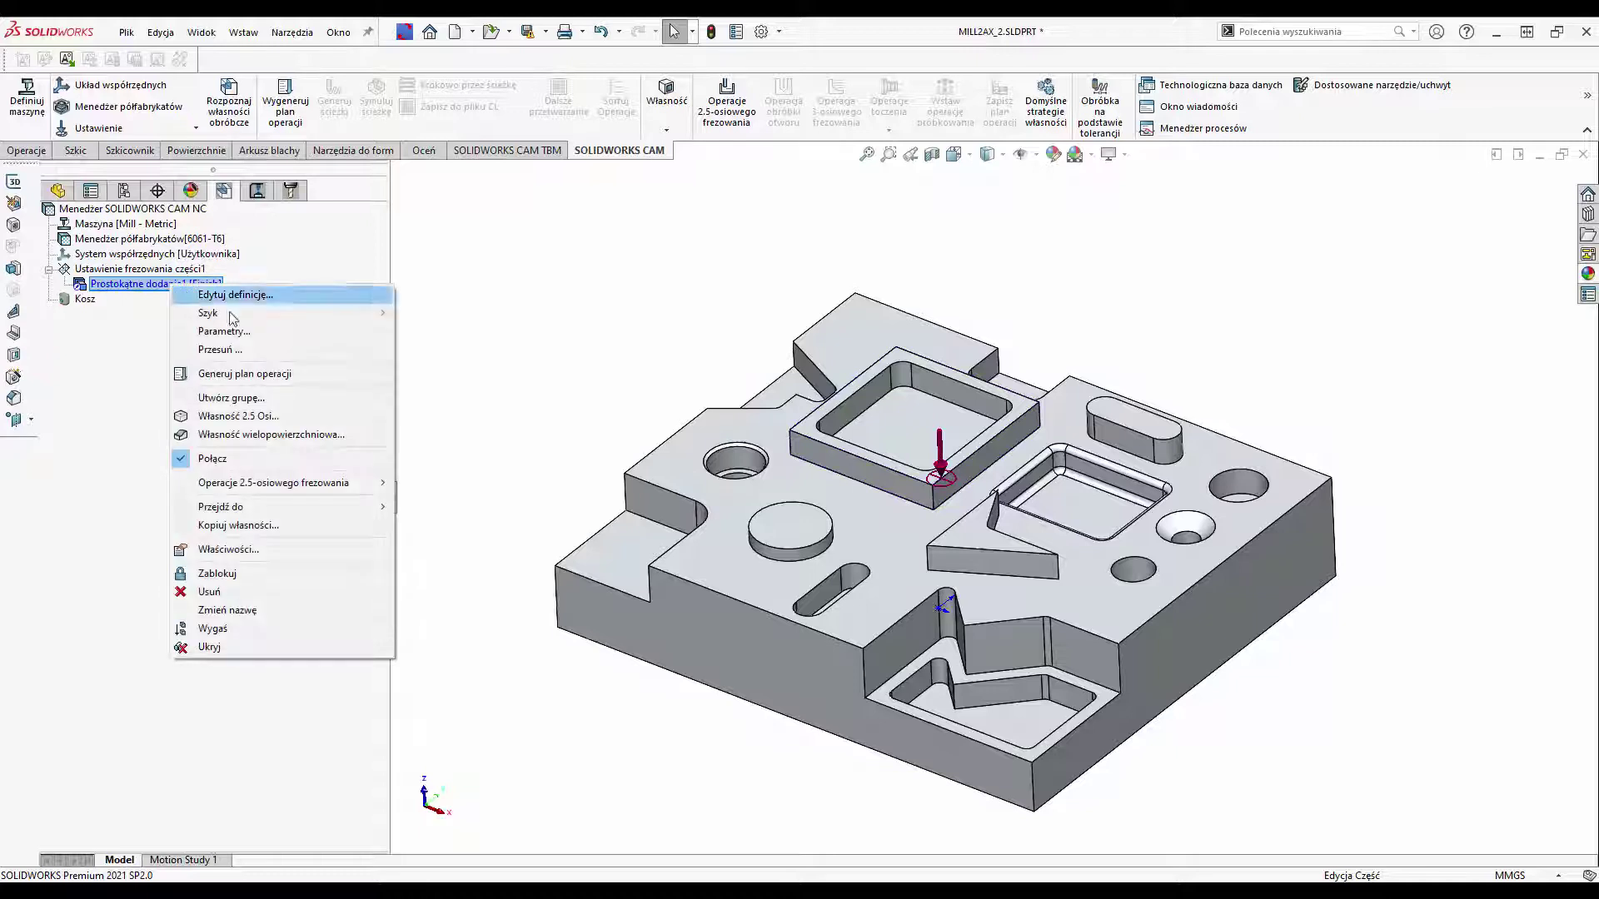
click(244, 372)
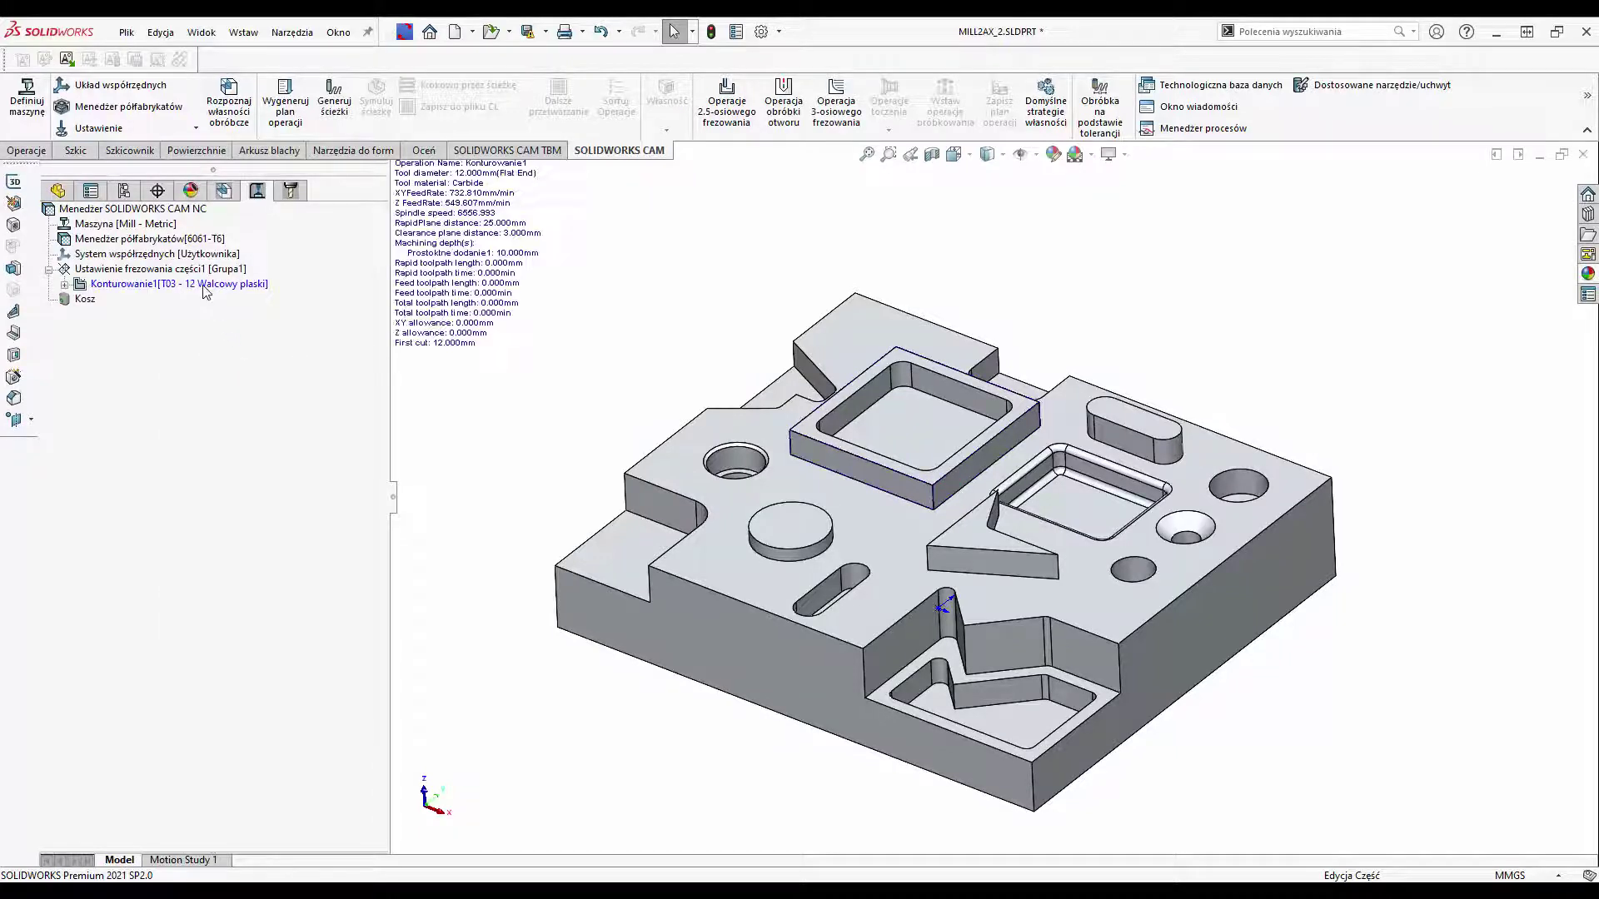
right_click(206, 286)
click(260, 321)
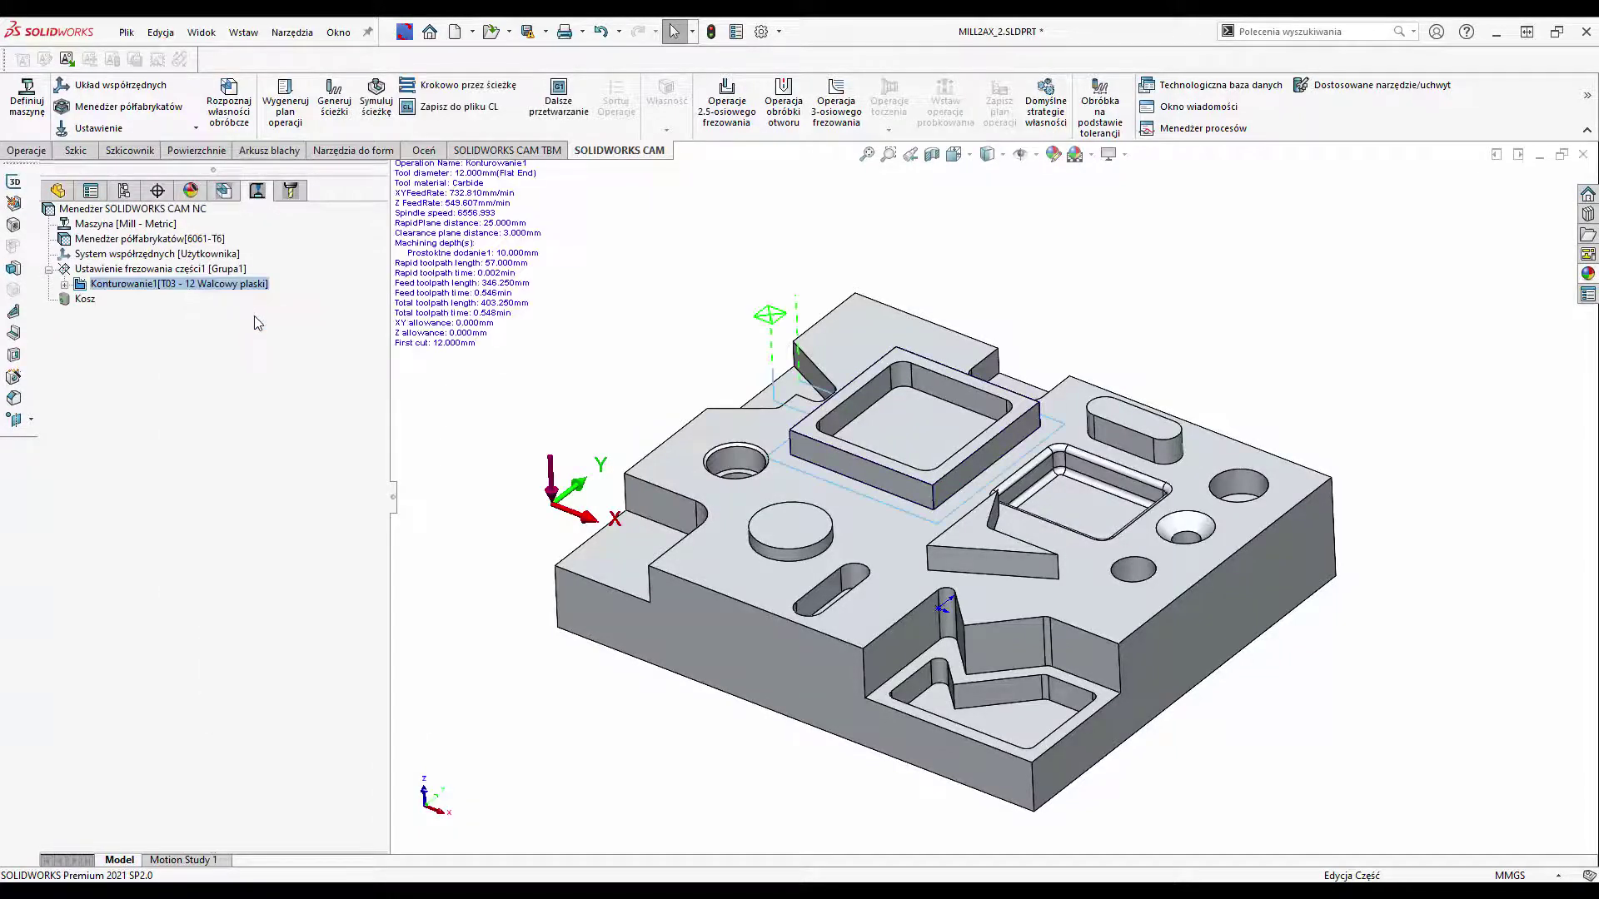
- Orbit and zoom to inspect the toolpath, then review Konturowanie1's parameters
mouse_move(827, 405)
middle_down()
mouse_move(846, 332)
mouse_move(1017, 353)
mouse_move(745, 526)
middle_up()
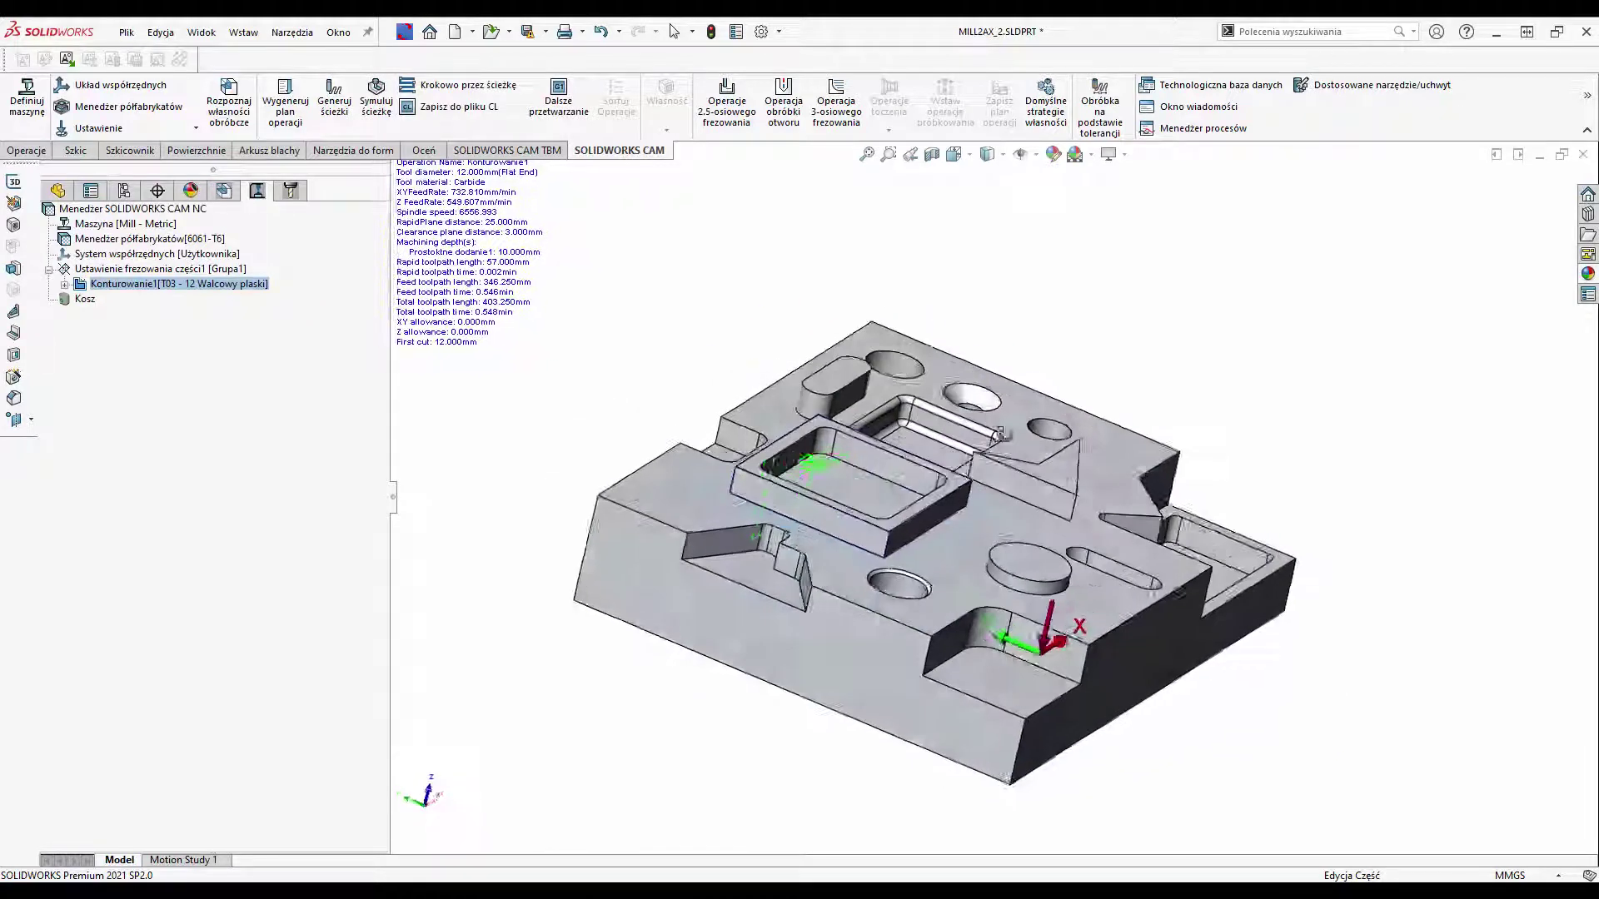
scroll(745, 526, down, 3)
scroll(845, 500, down, 2)
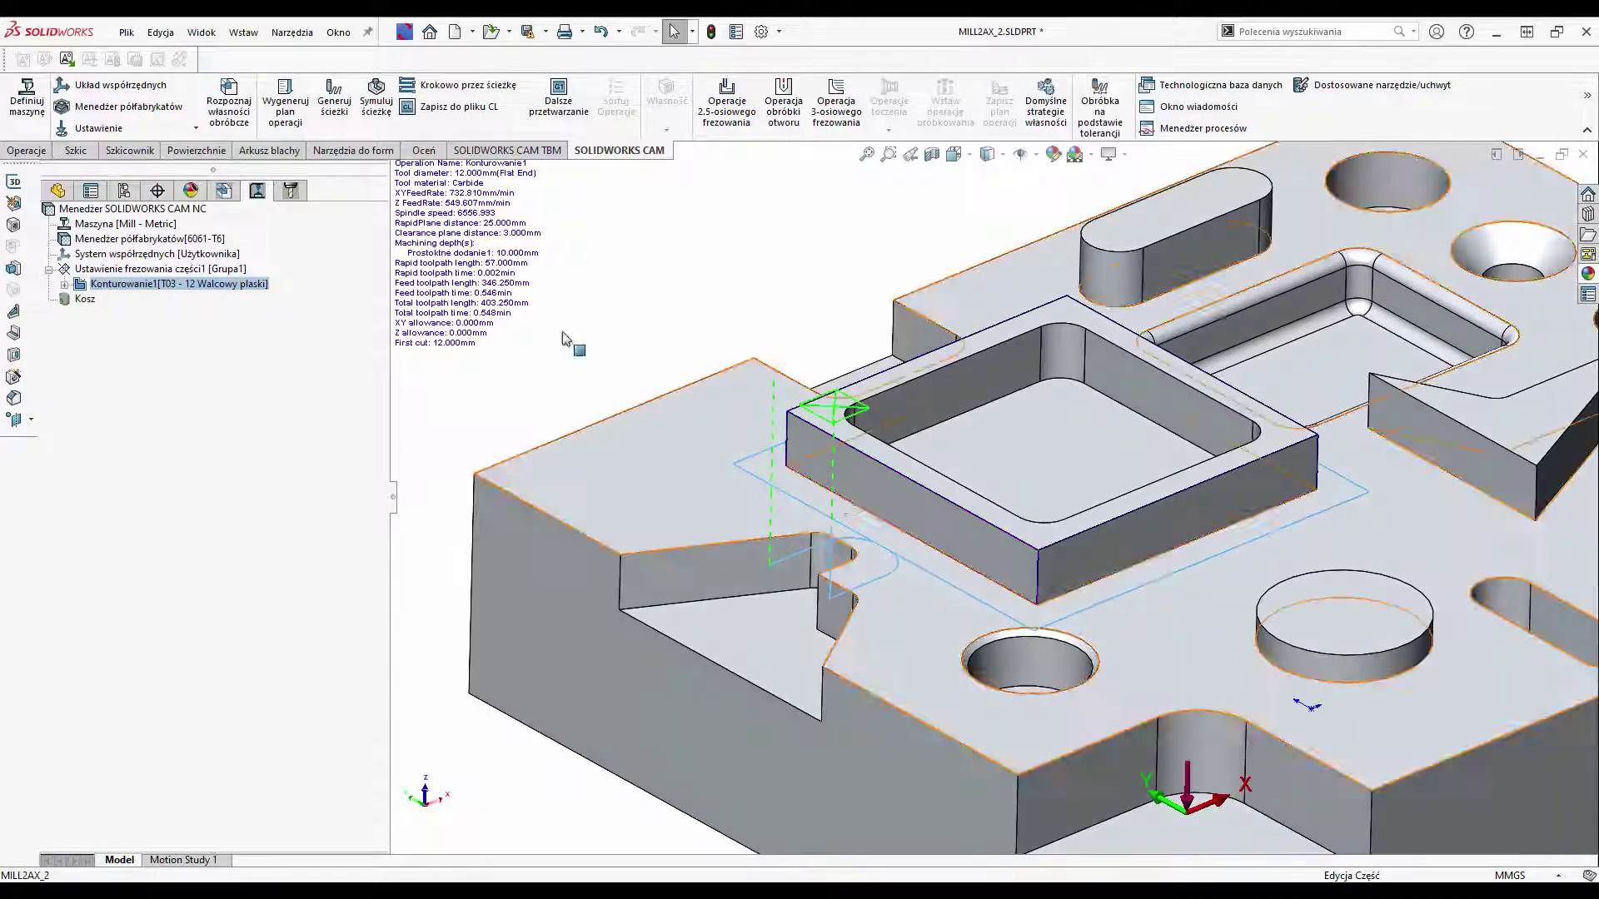
right_click(269, 286)
click(341, 310)
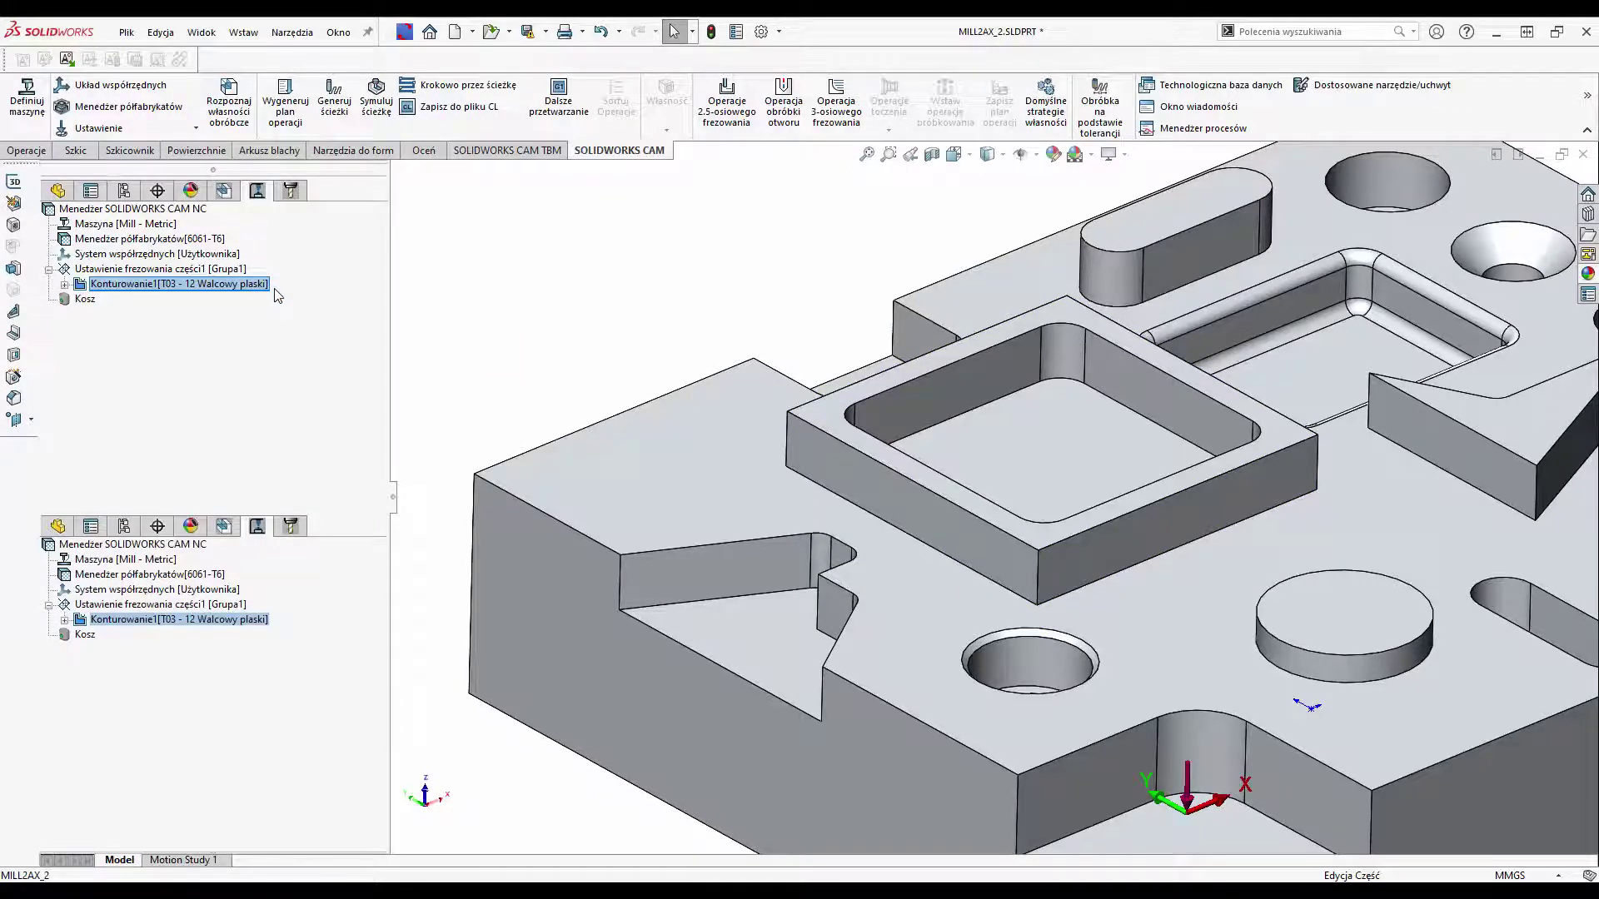
click(220, 228)
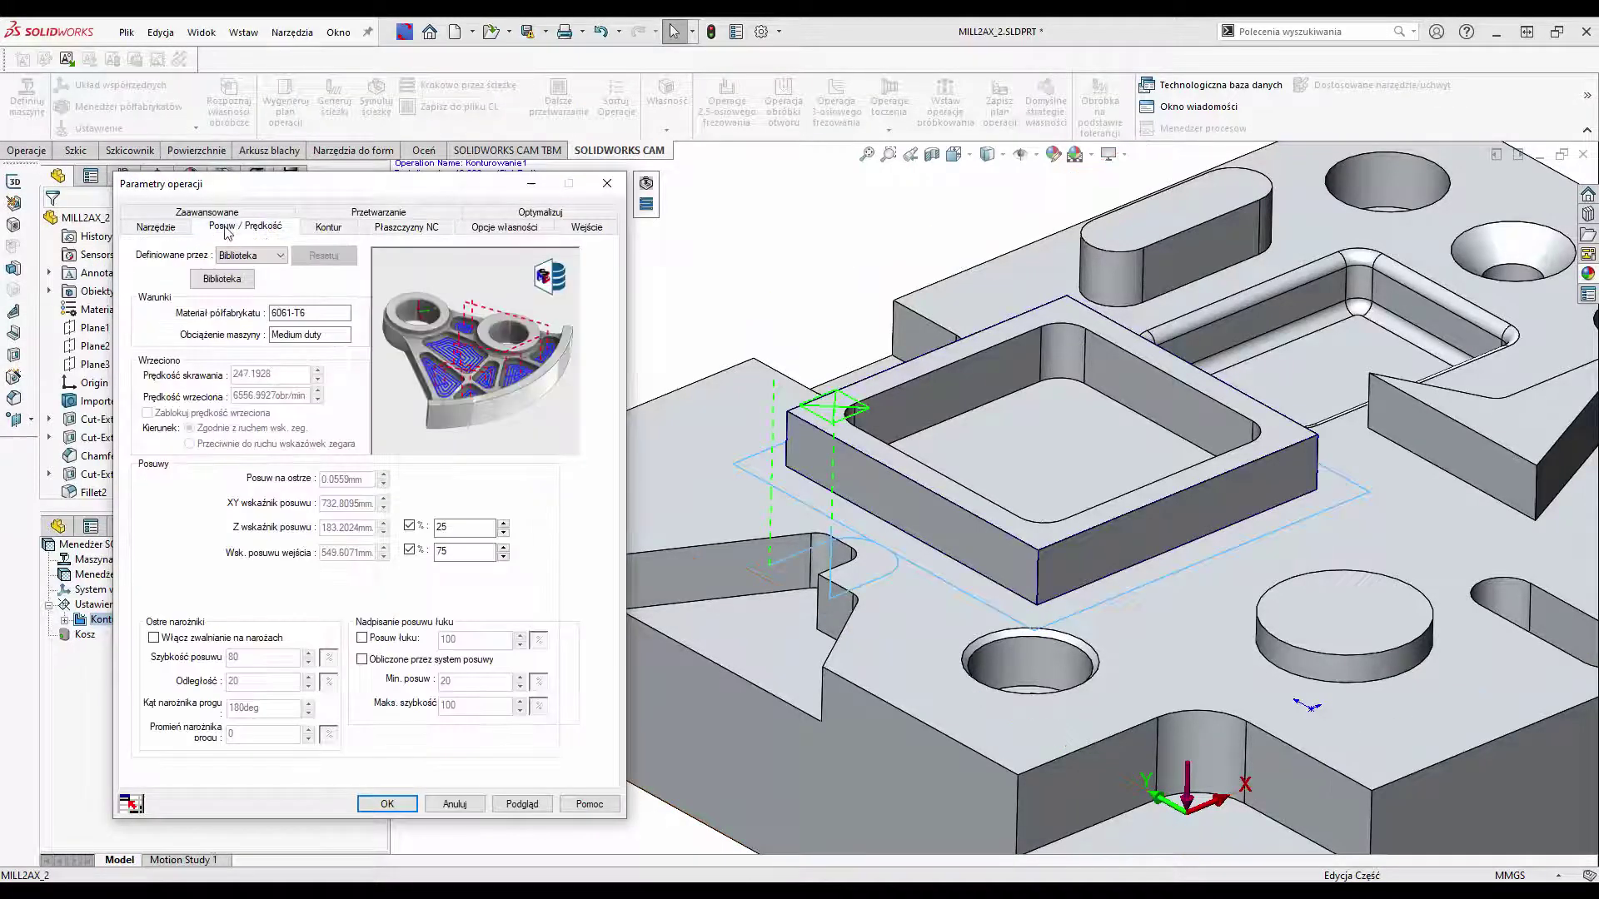
click(156, 228)
click(329, 226)
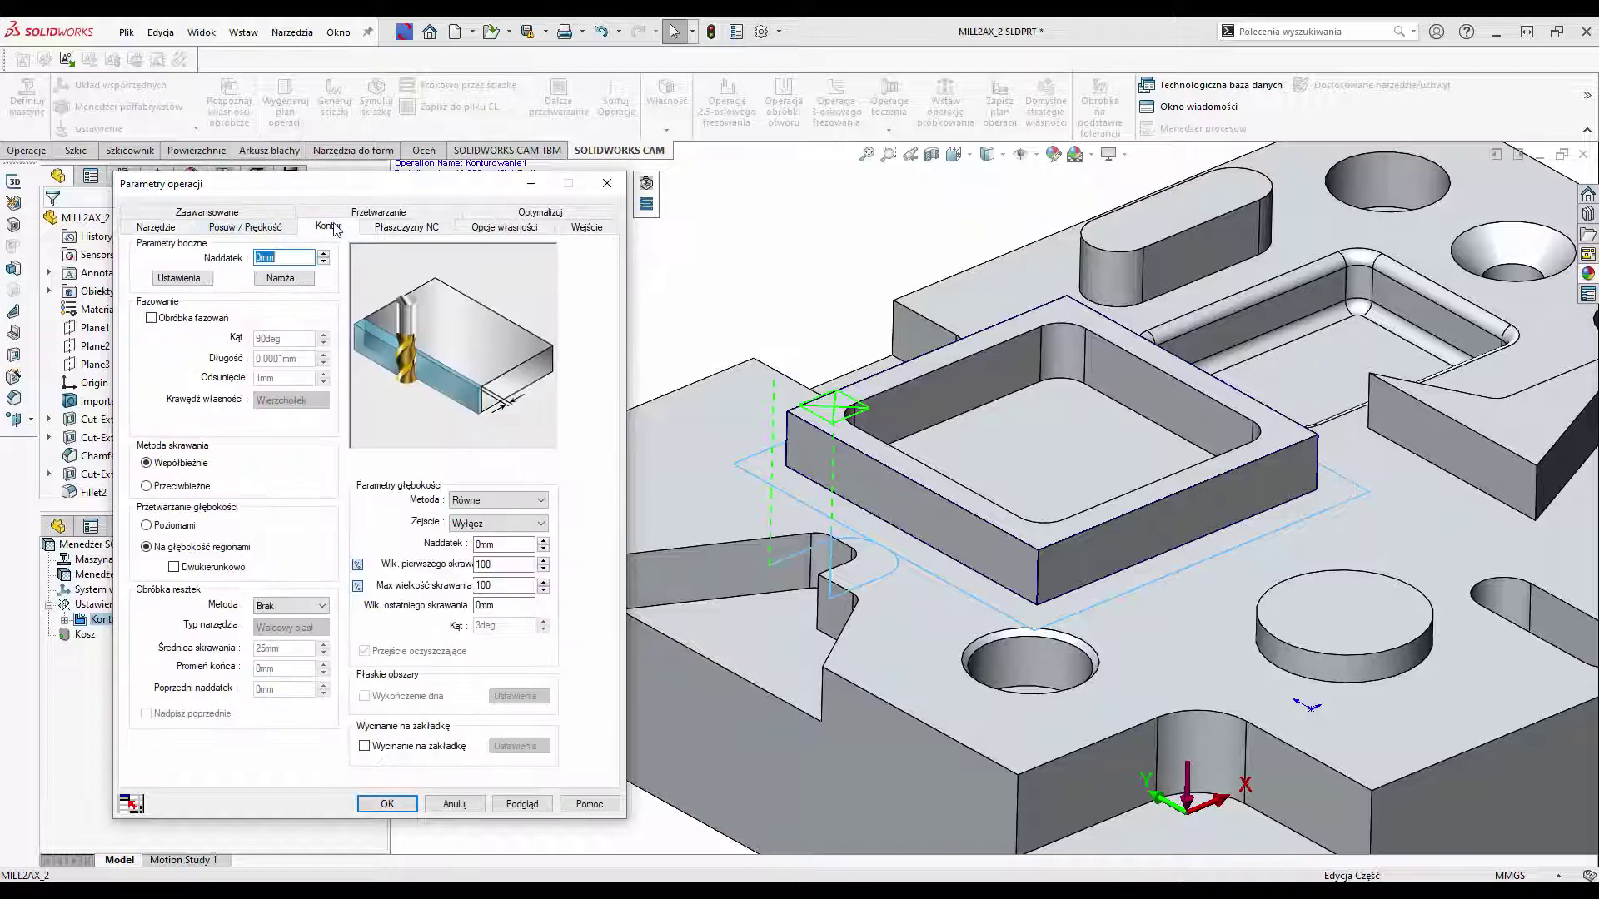
click(504, 564)
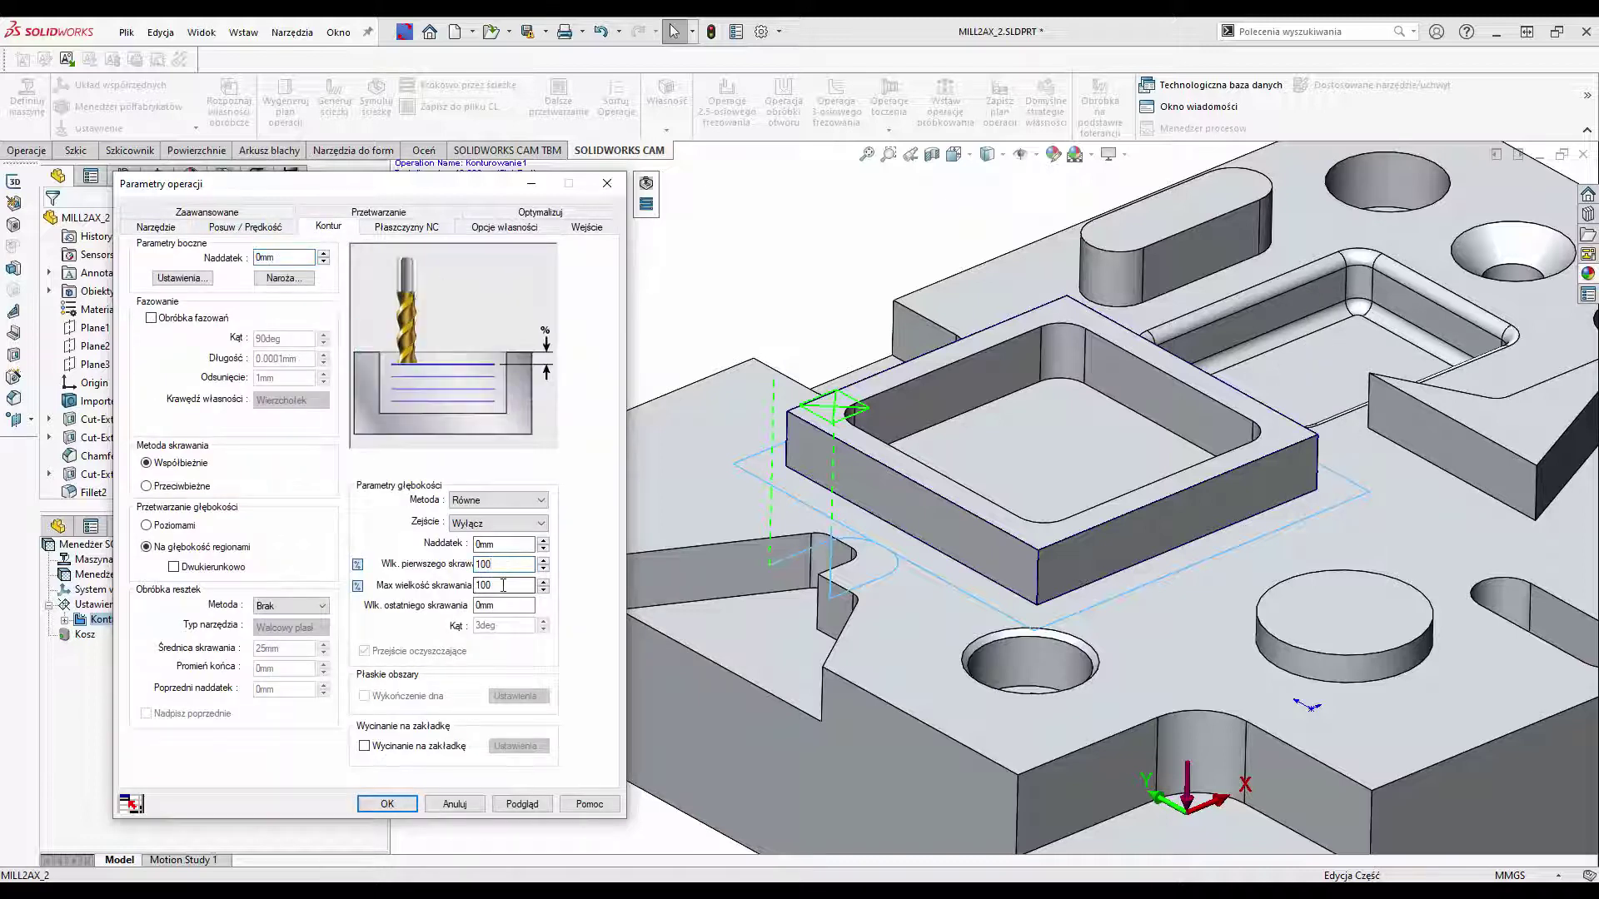
click(504, 584)
click(435, 229)
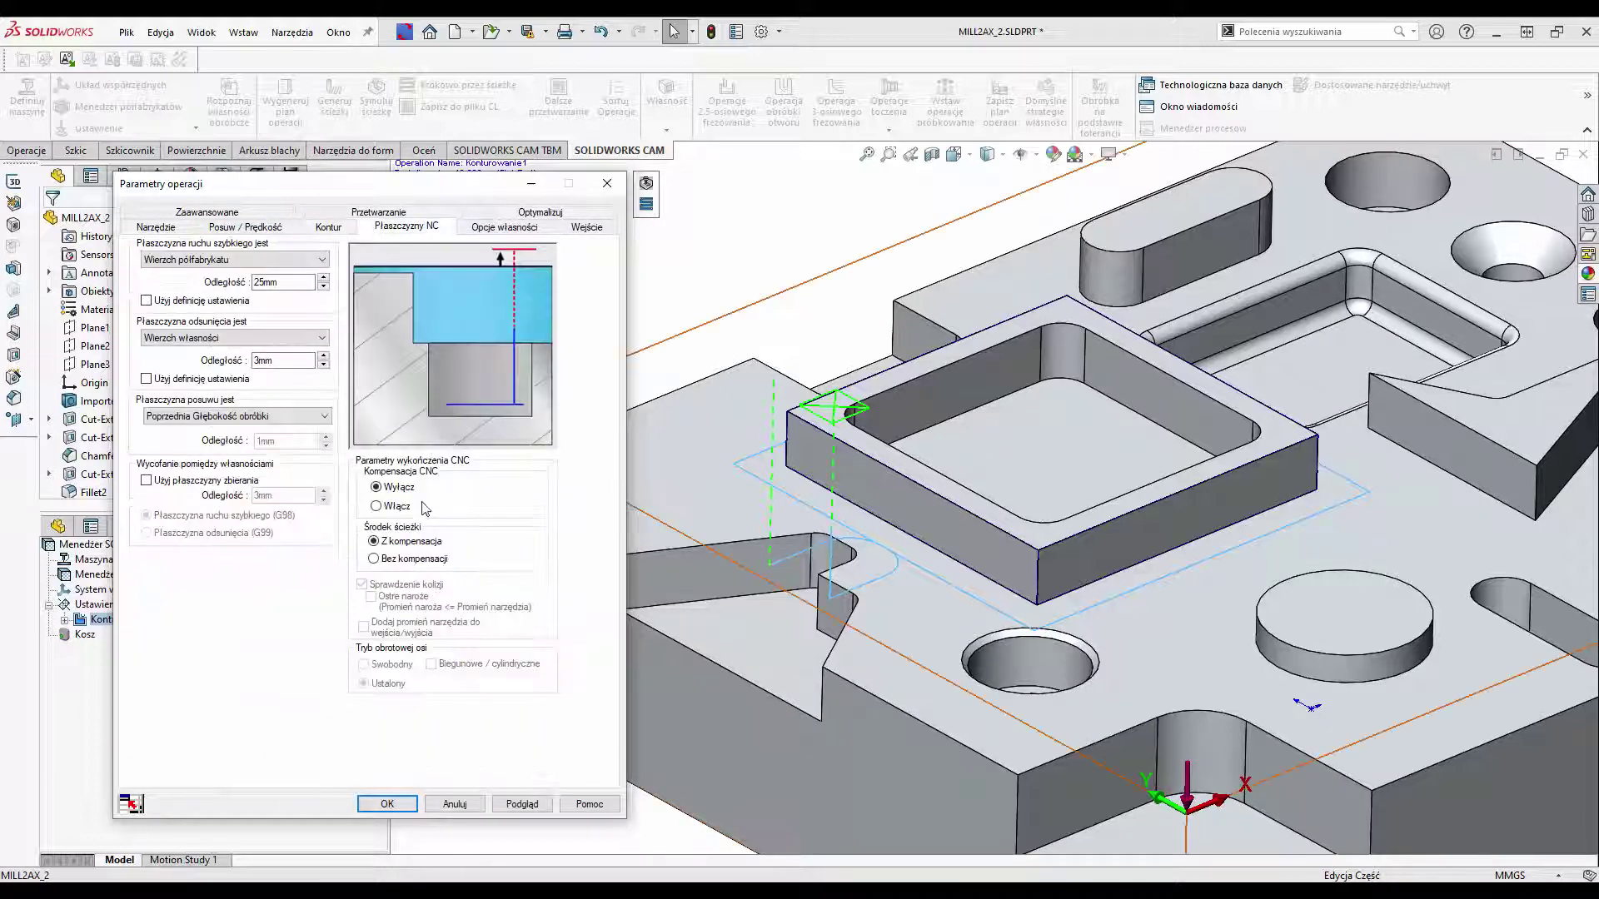
click(413, 495)
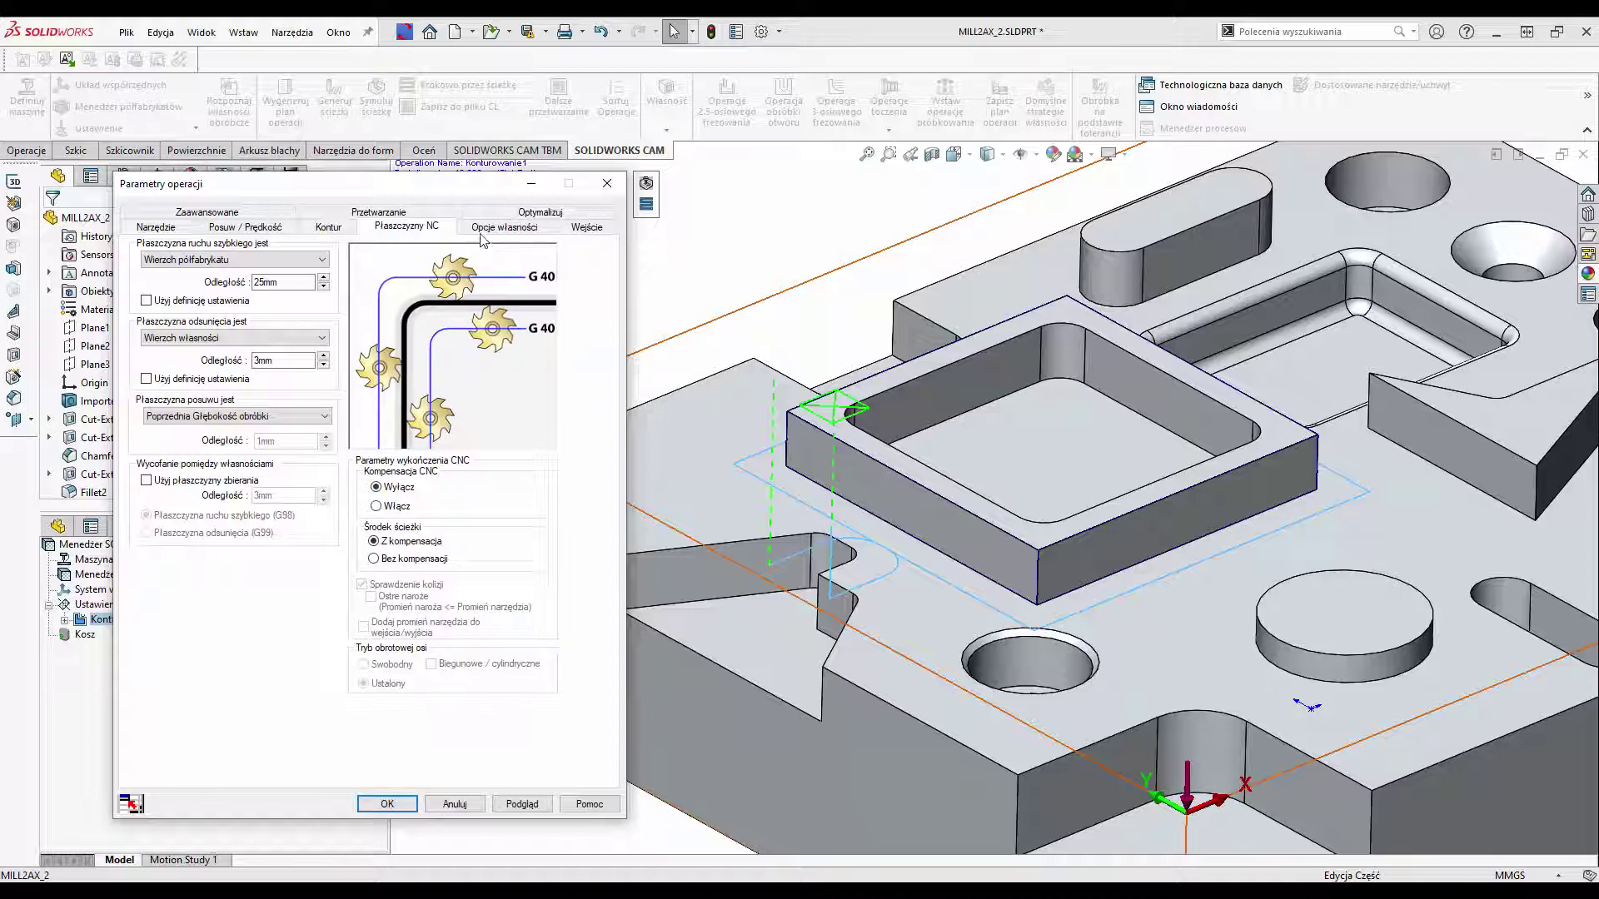
click(584, 229)
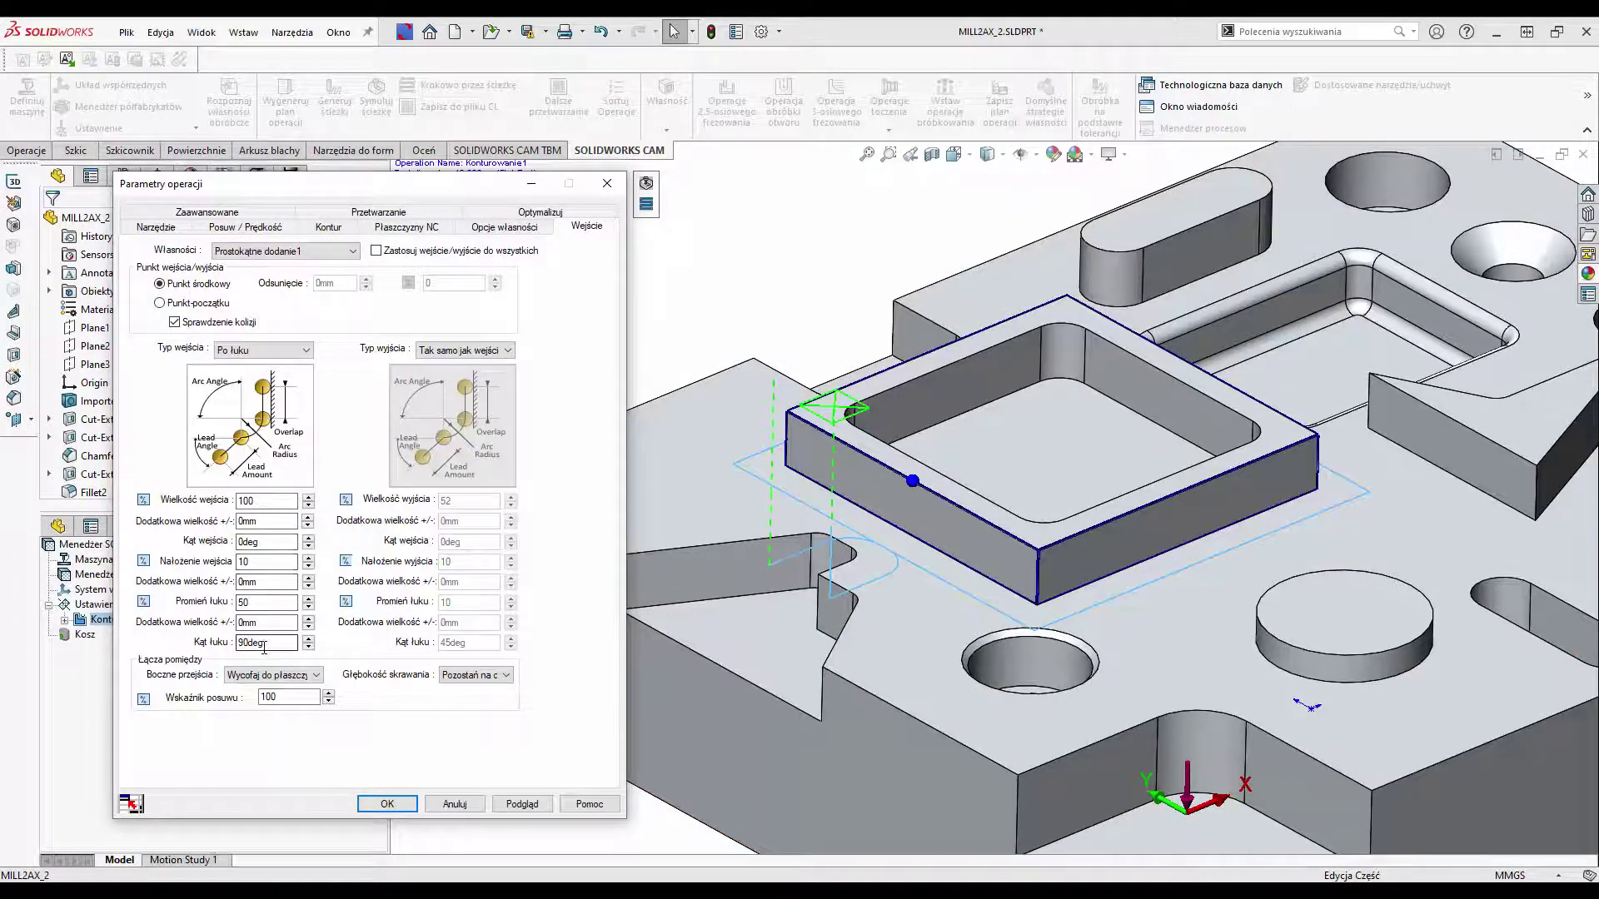
click(408, 803)
key(f)
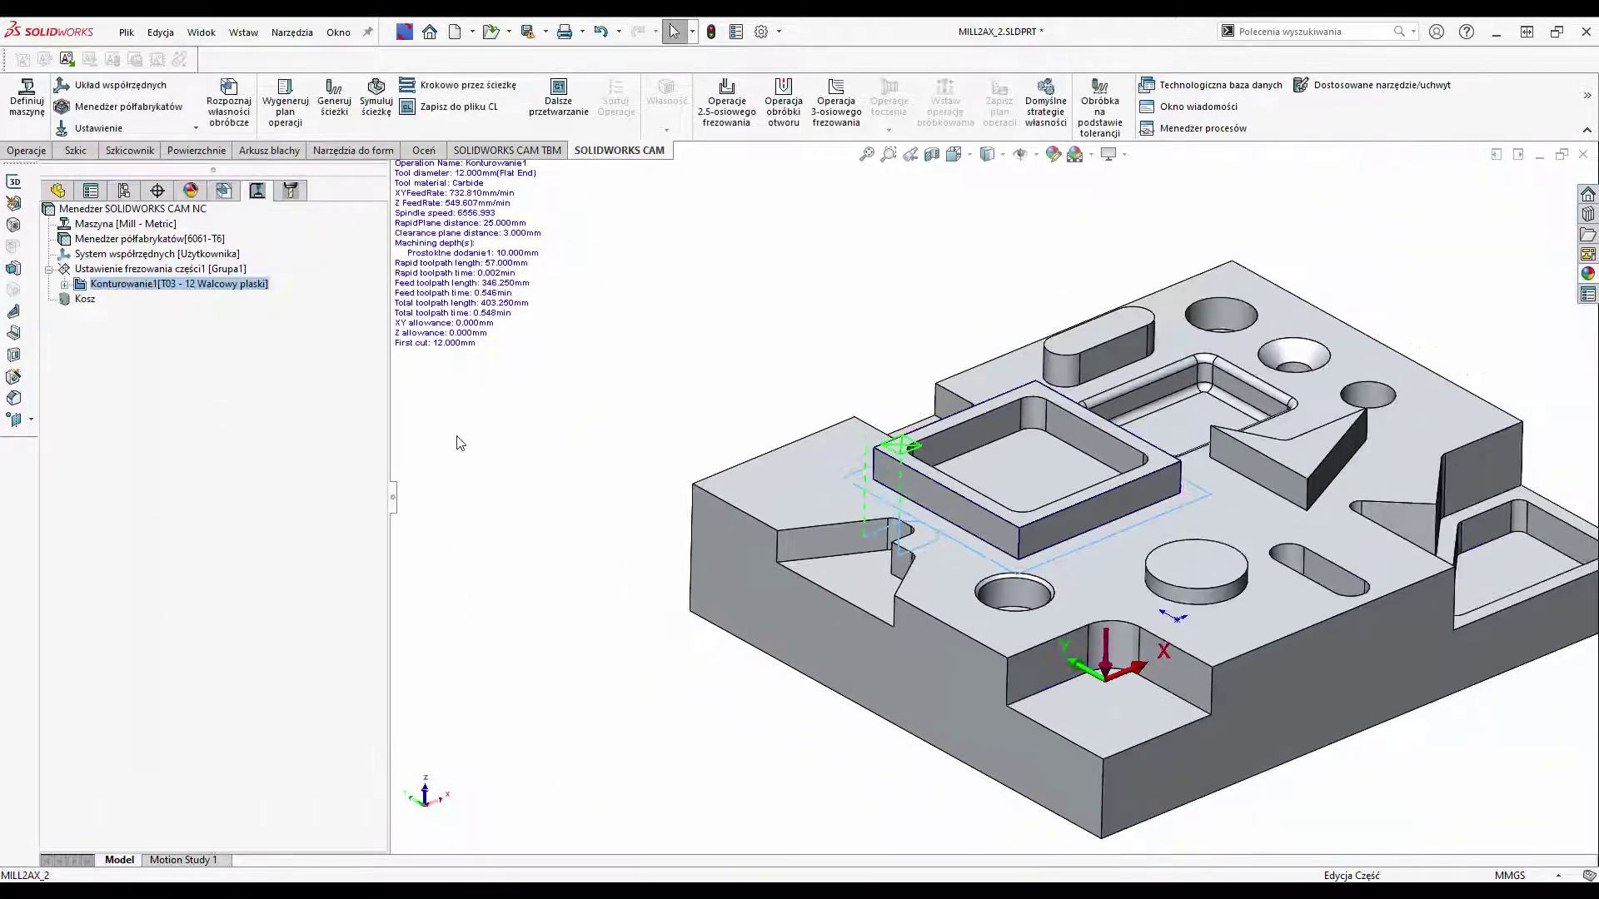